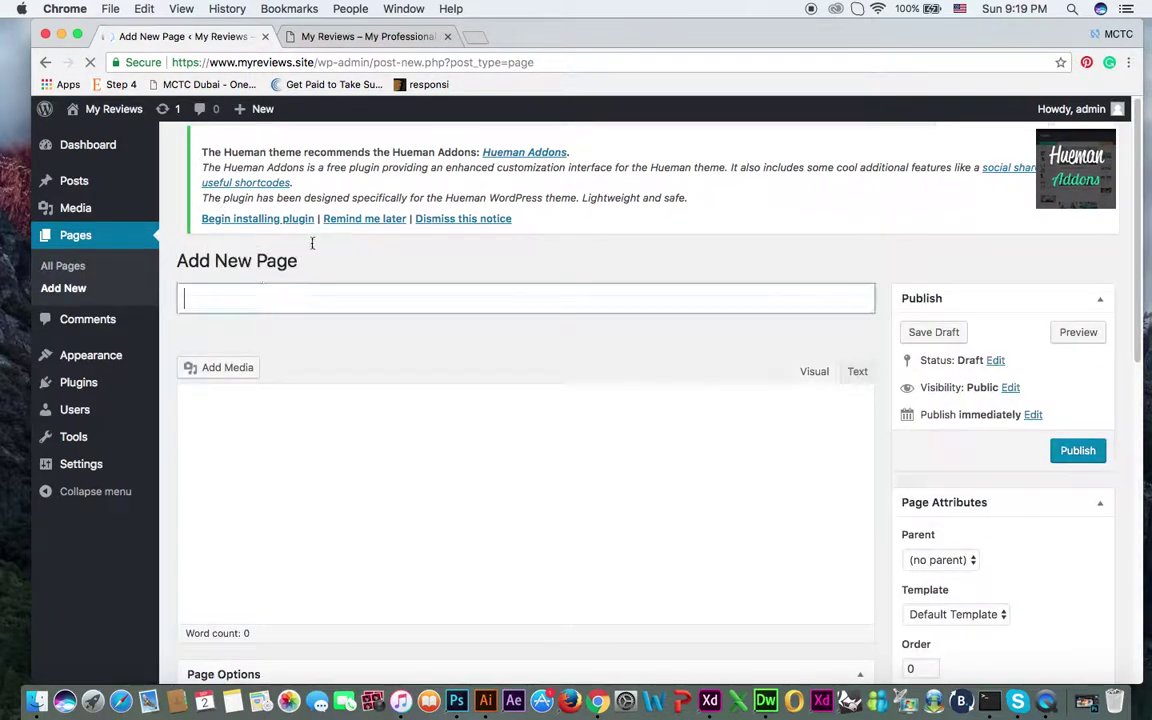
Step: Title the new page "About Company" and publish it
click(329, 314)
text(About)
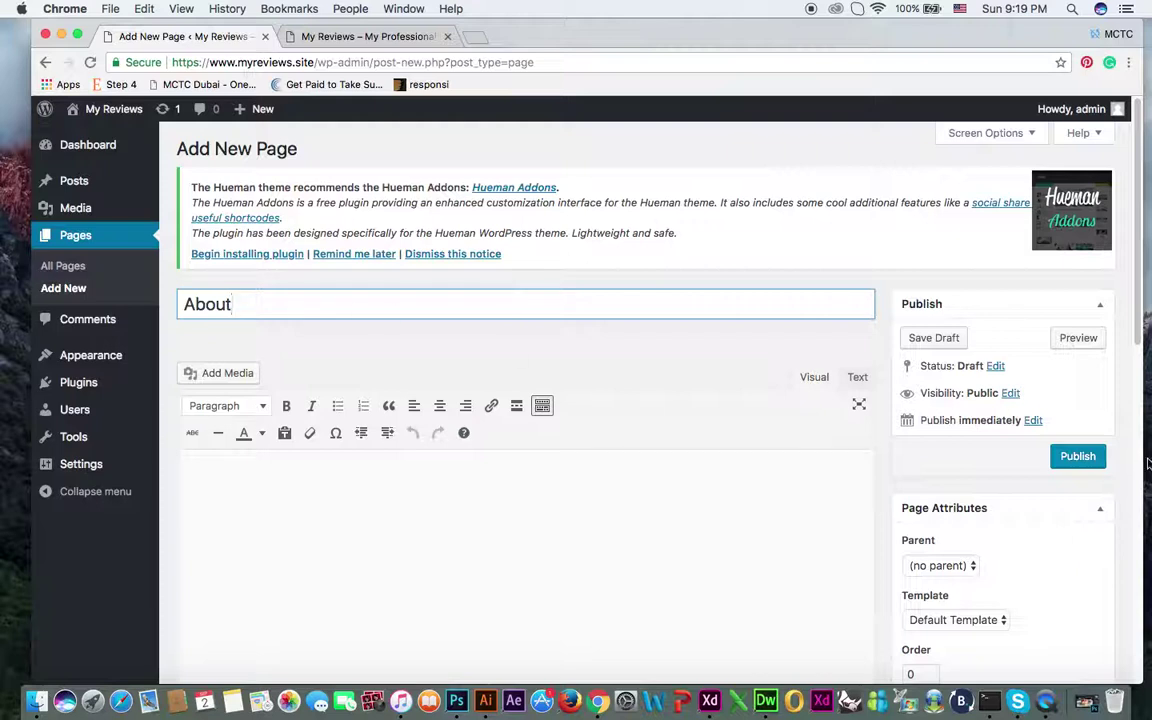
text( Company)
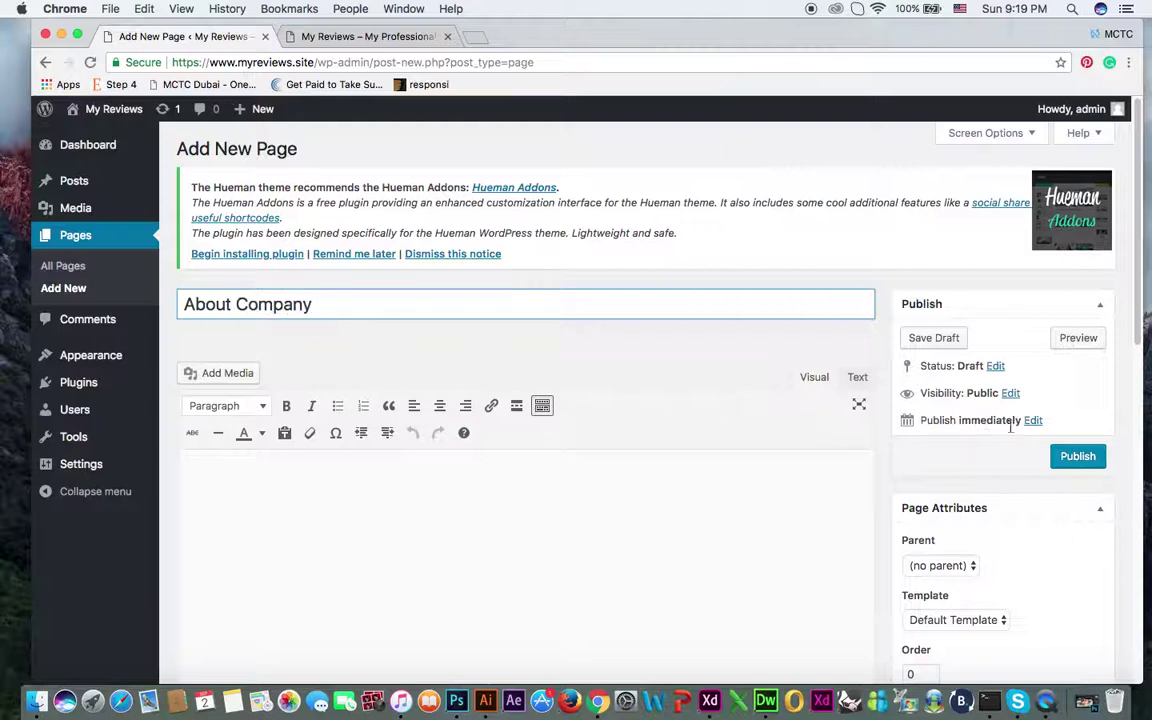
click(1076, 460)
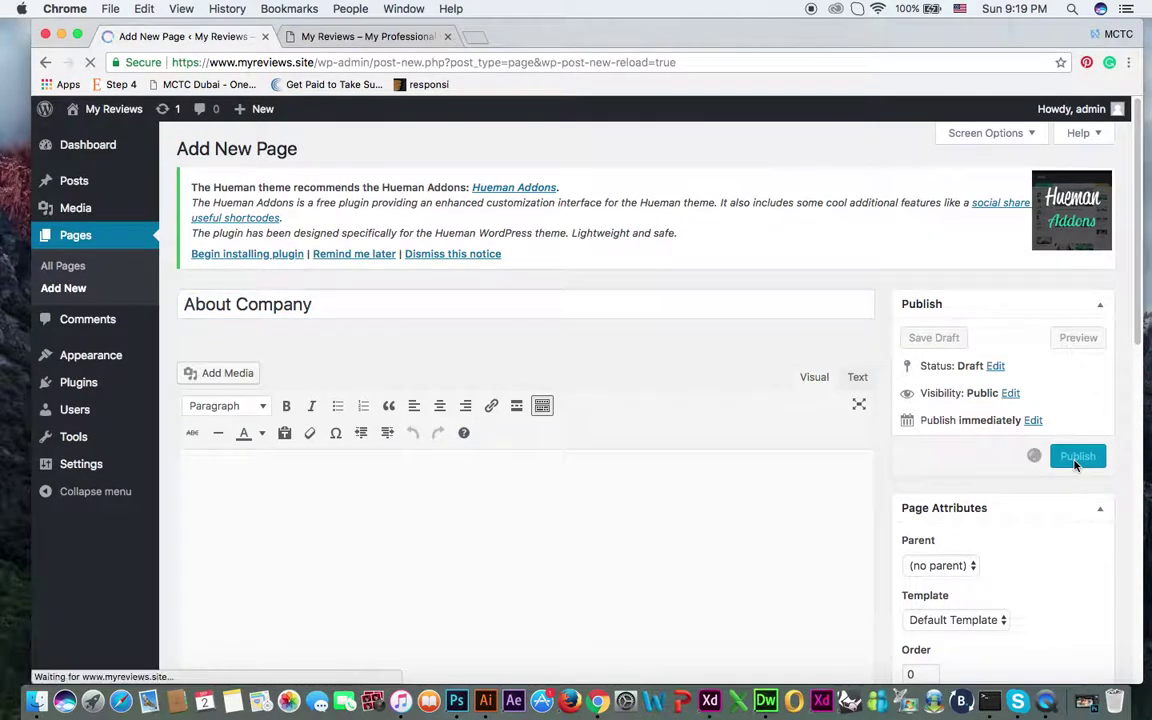
Step: Add another new page titled "Mission" and publish it
click(63, 288)
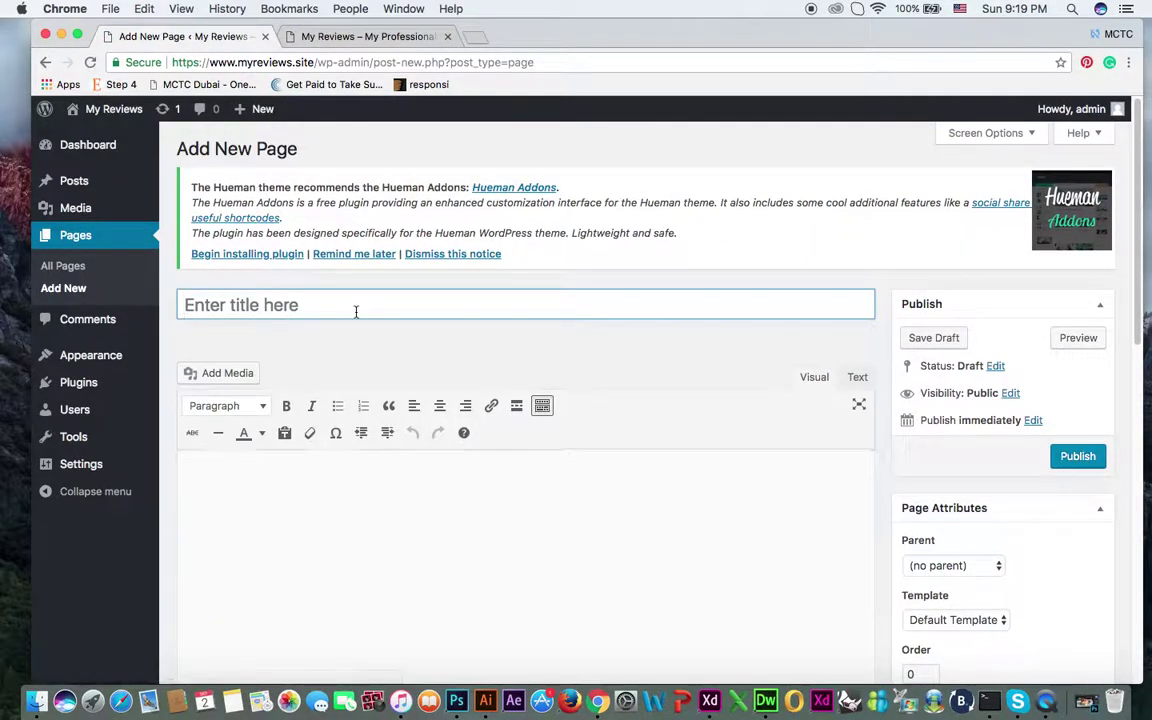
text(Mission)
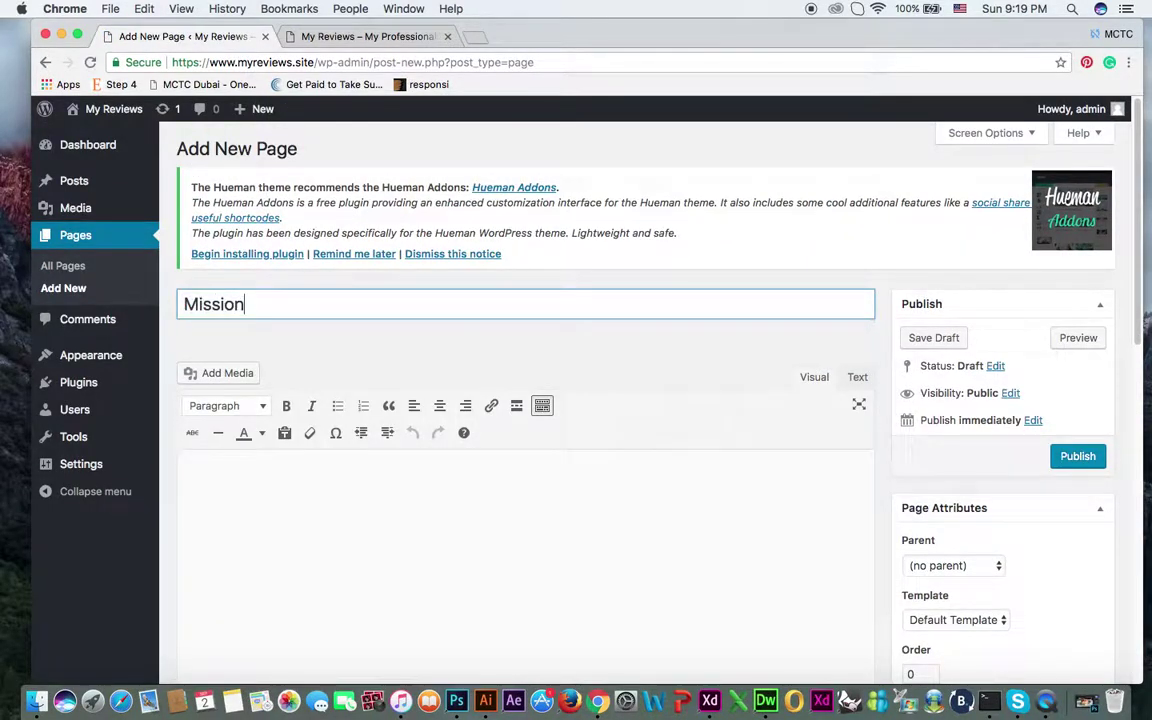
click(1089, 465)
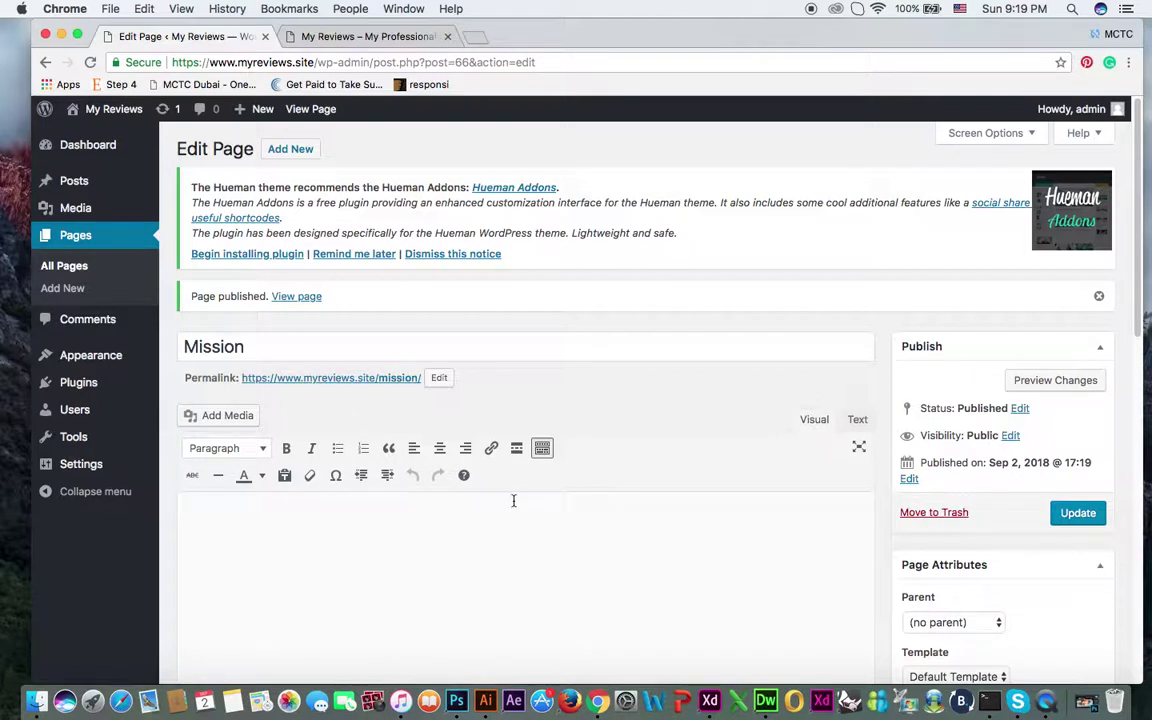
Step: Create a new page titled "Designing" and publish it
click(290, 149)
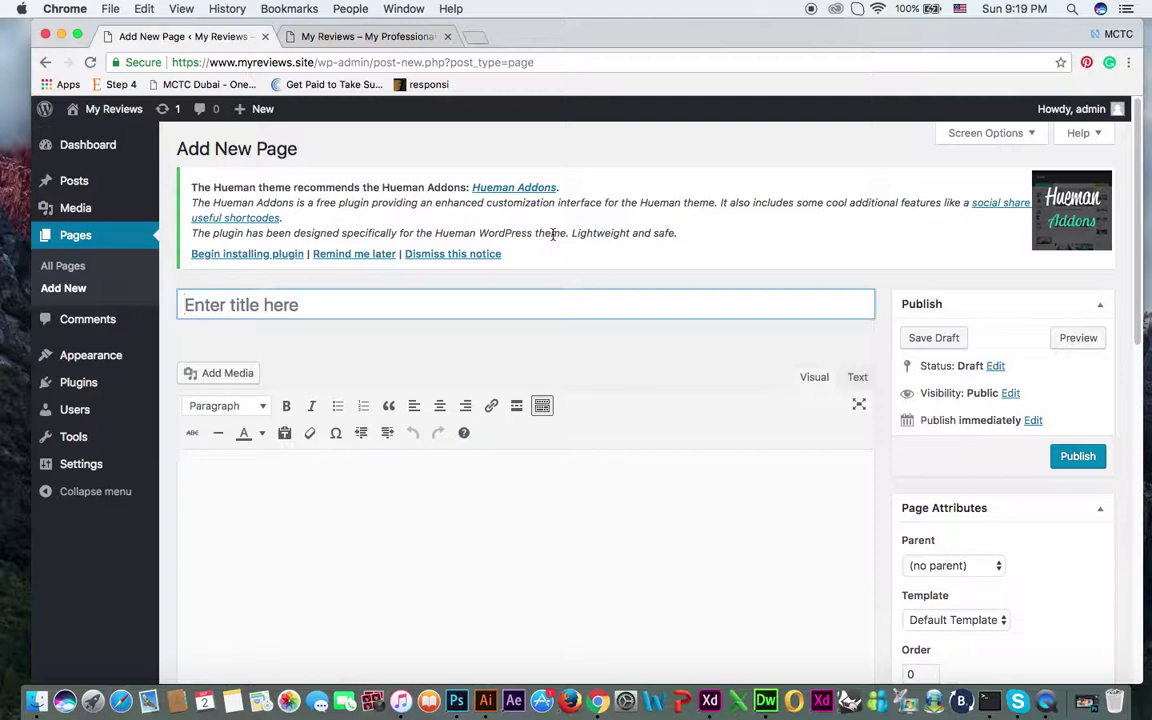
text(Designing)
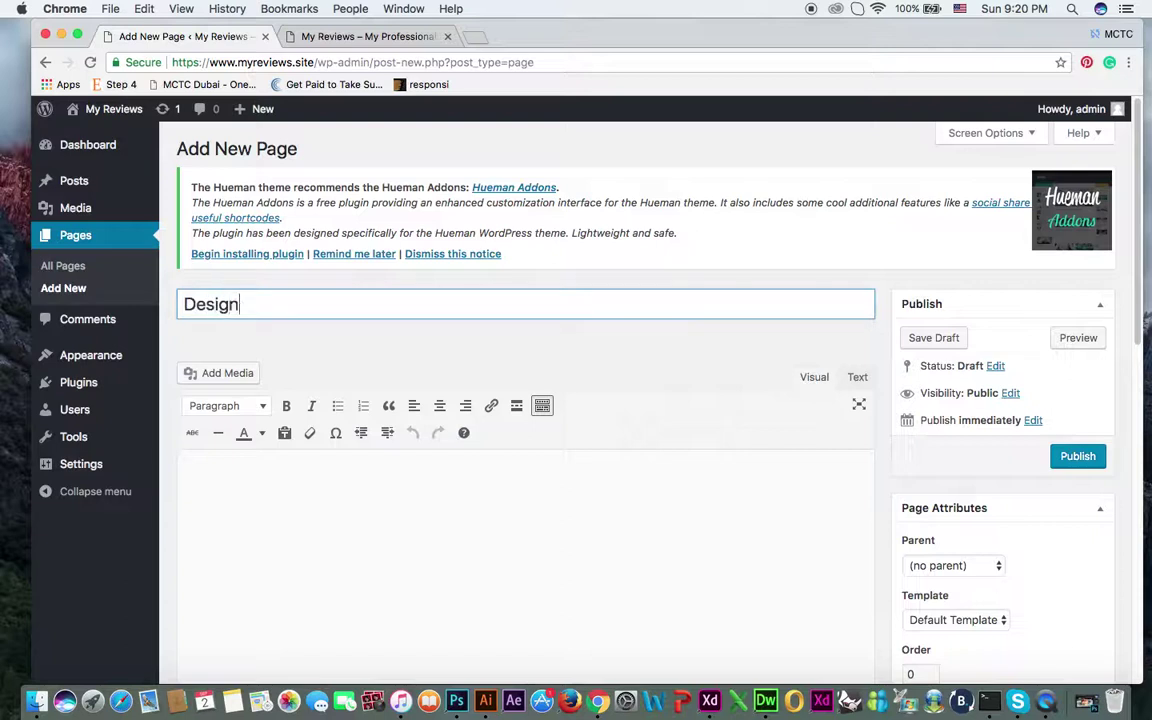
click(1082, 455)
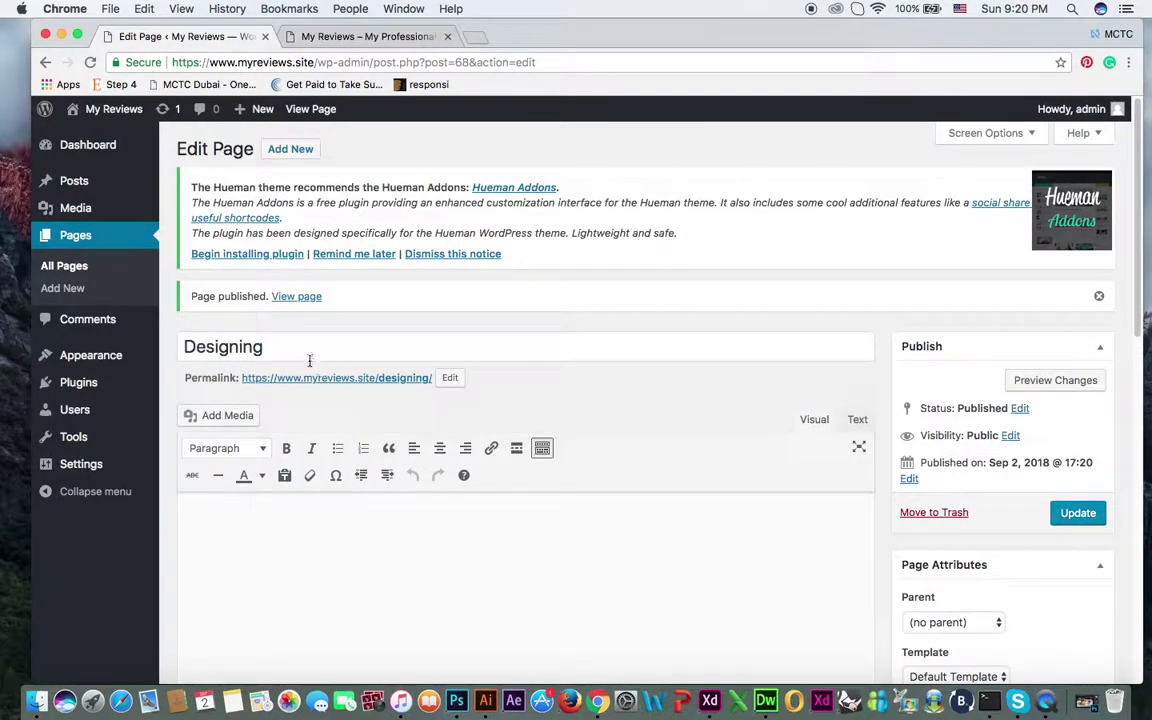
Step: Create a new page titled "Location" and publish it
click(304, 152)
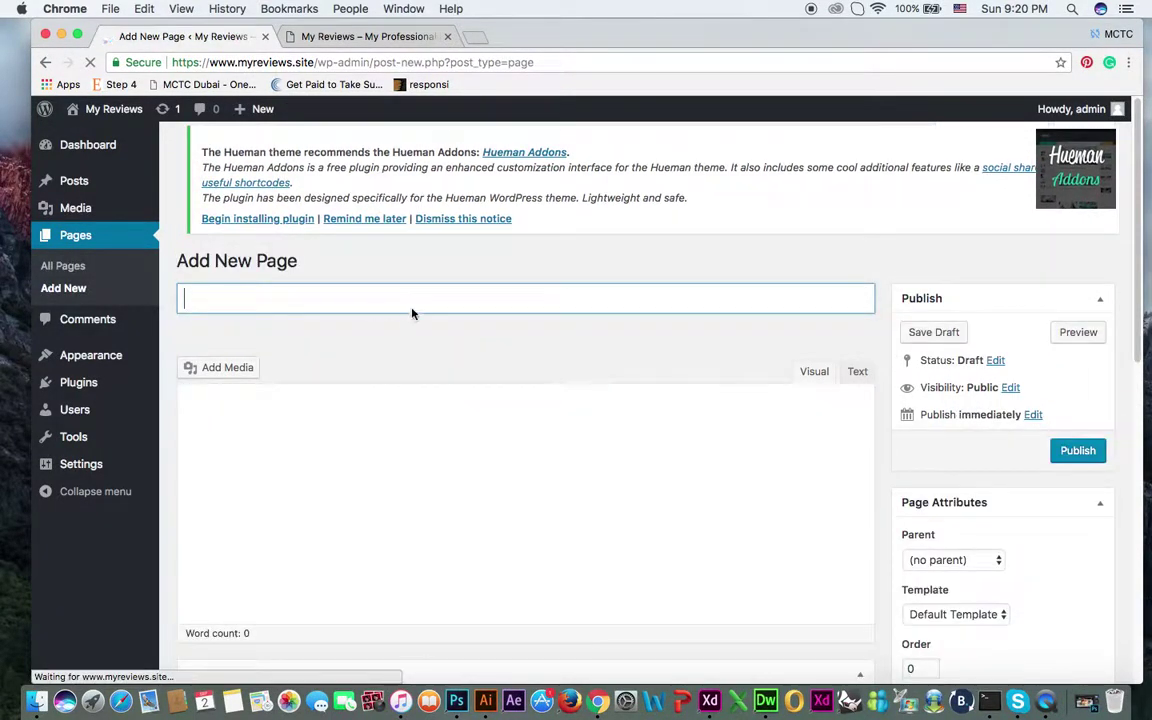
text(Location)
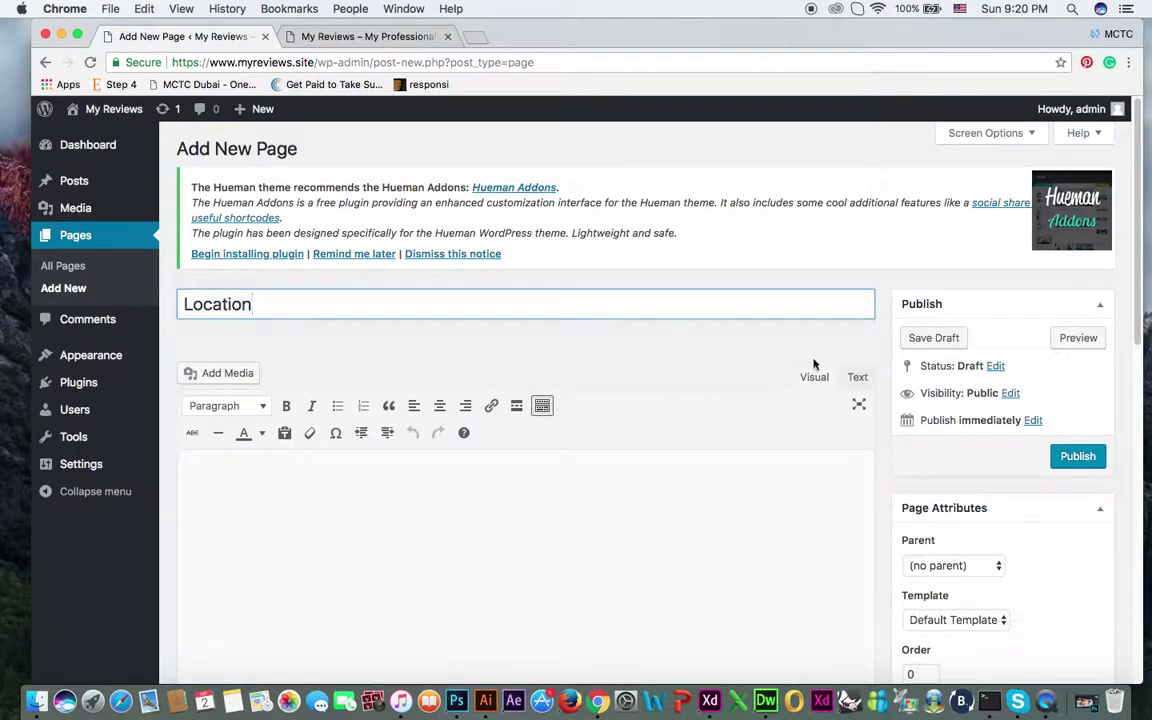
click(1077, 457)
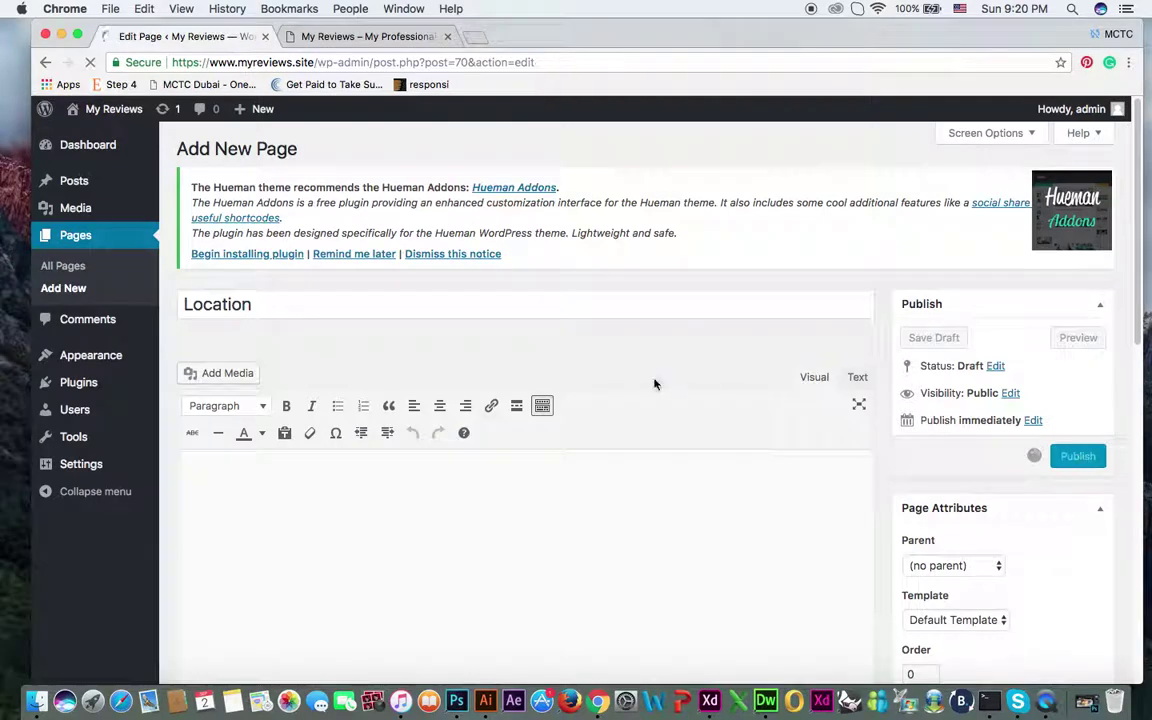
Step: Create a new page titled "Contact" and publish it
click(300, 150)
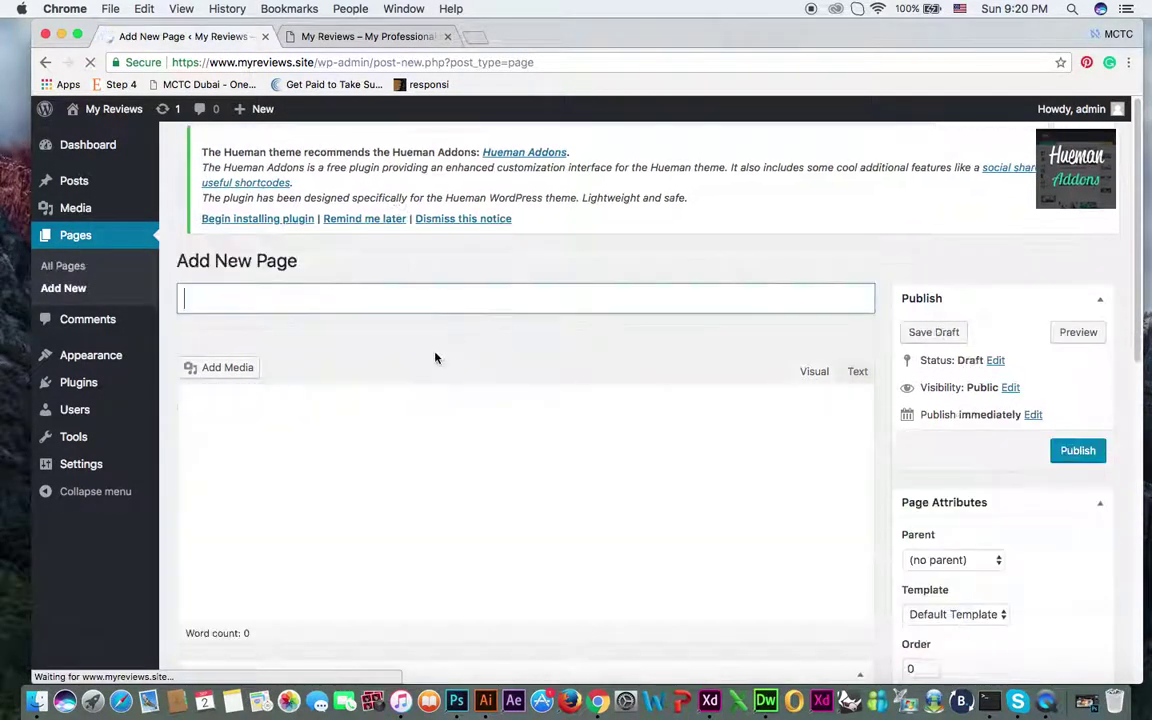
text(Contact)
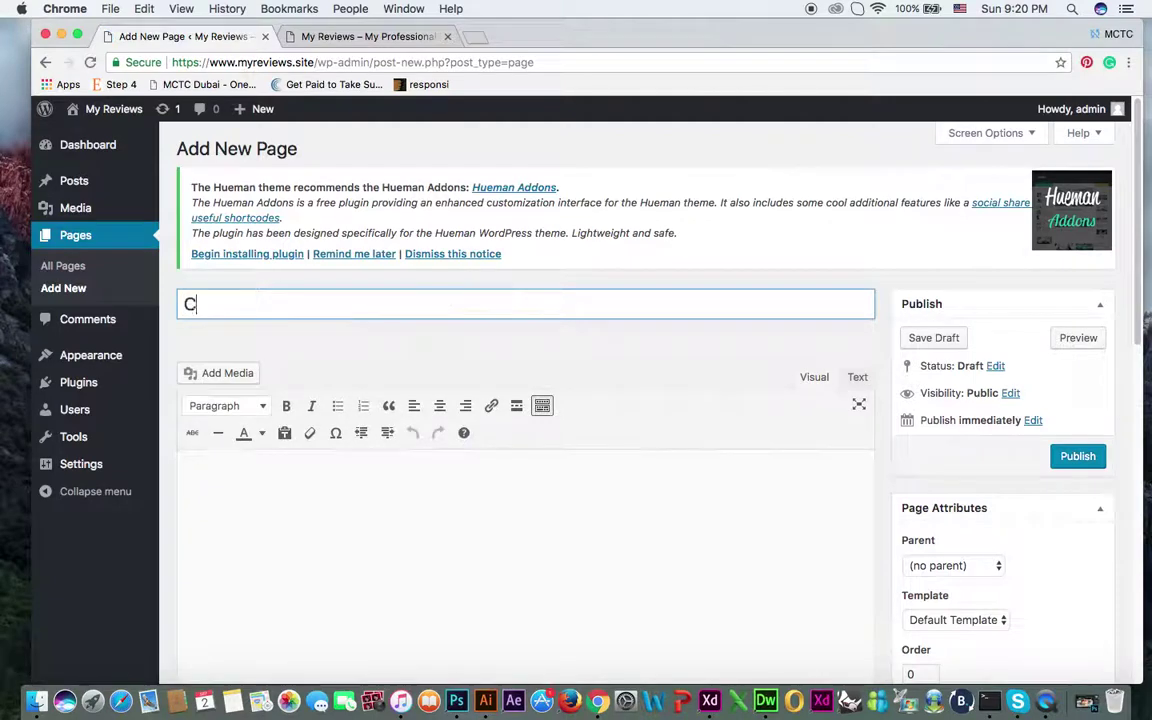
click(1062, 459)
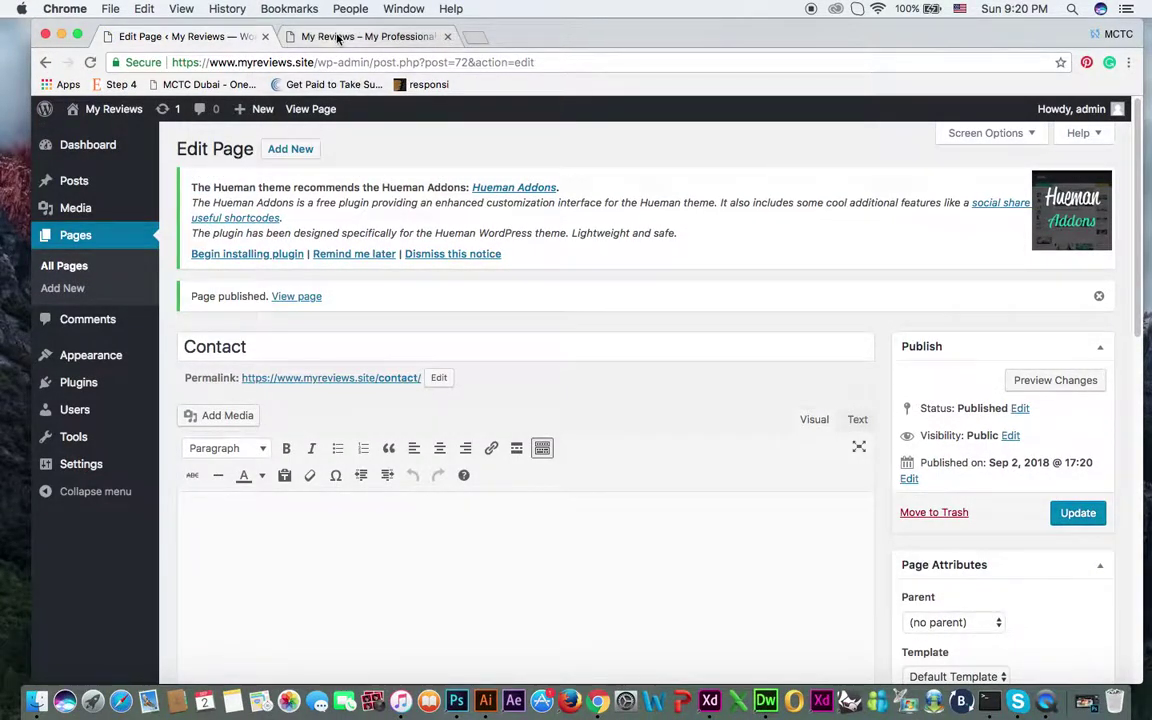
Step: Create a new navigation menu for the site named "My Main Menu"
mouse_move(81, 358)
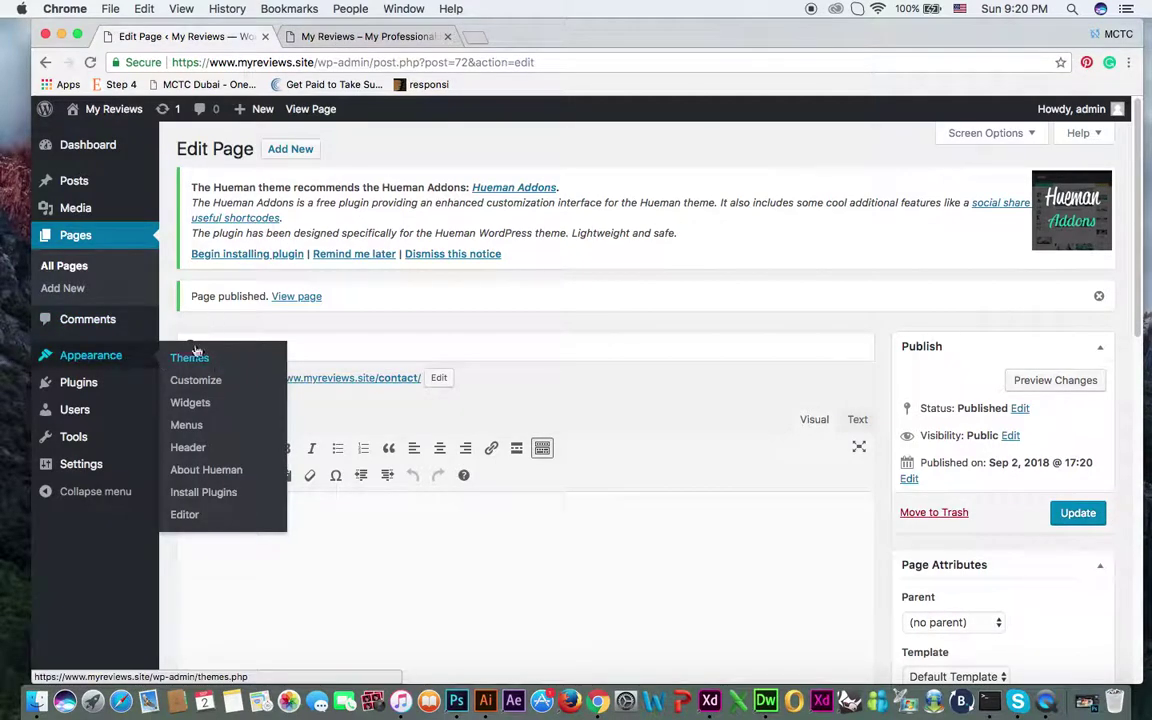
click(195, 432)
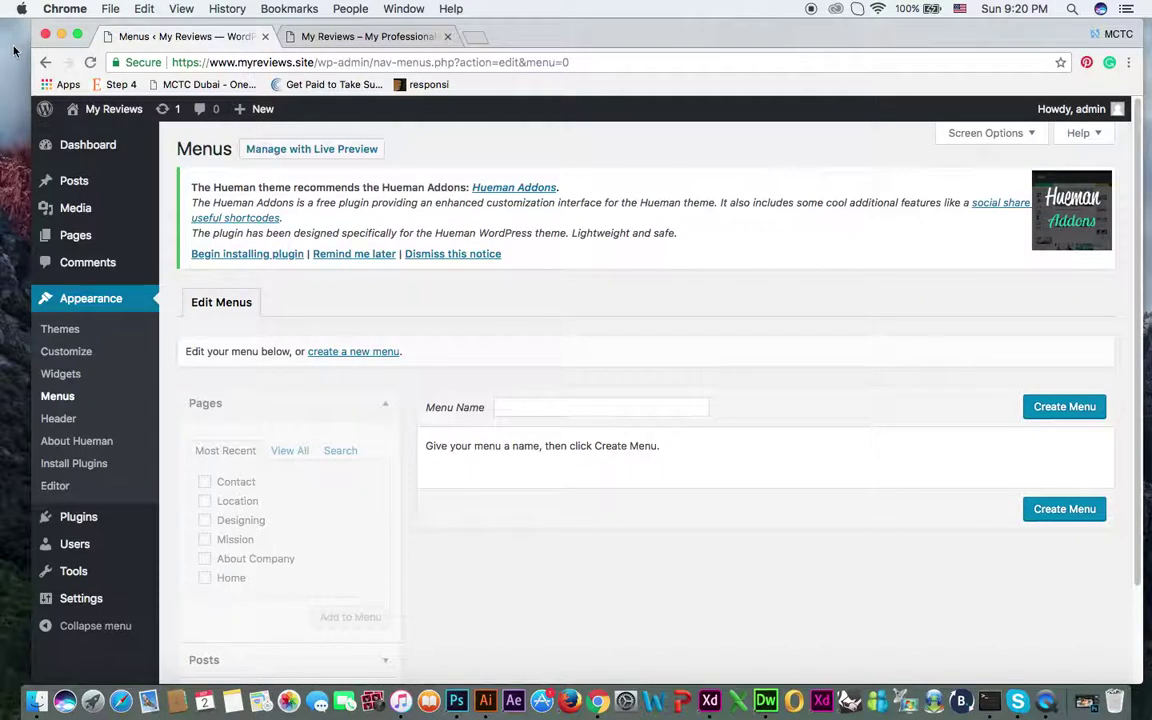
click(525, 402)
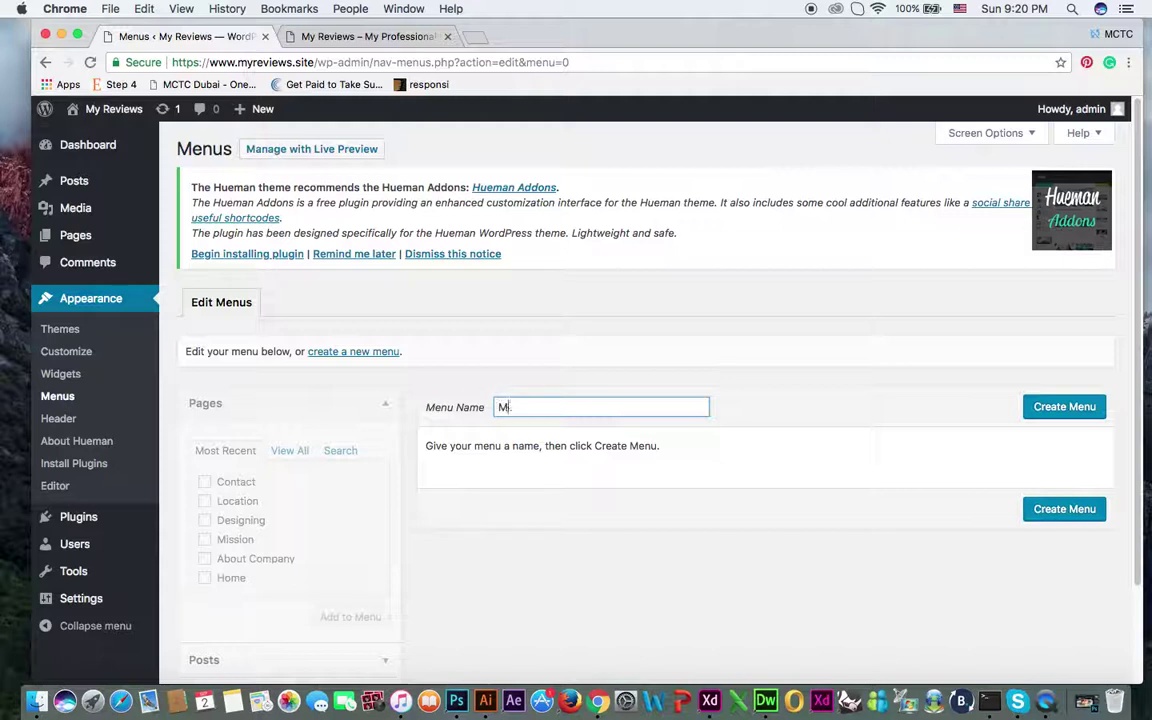
text(ain Menu)
click(1066, 407)
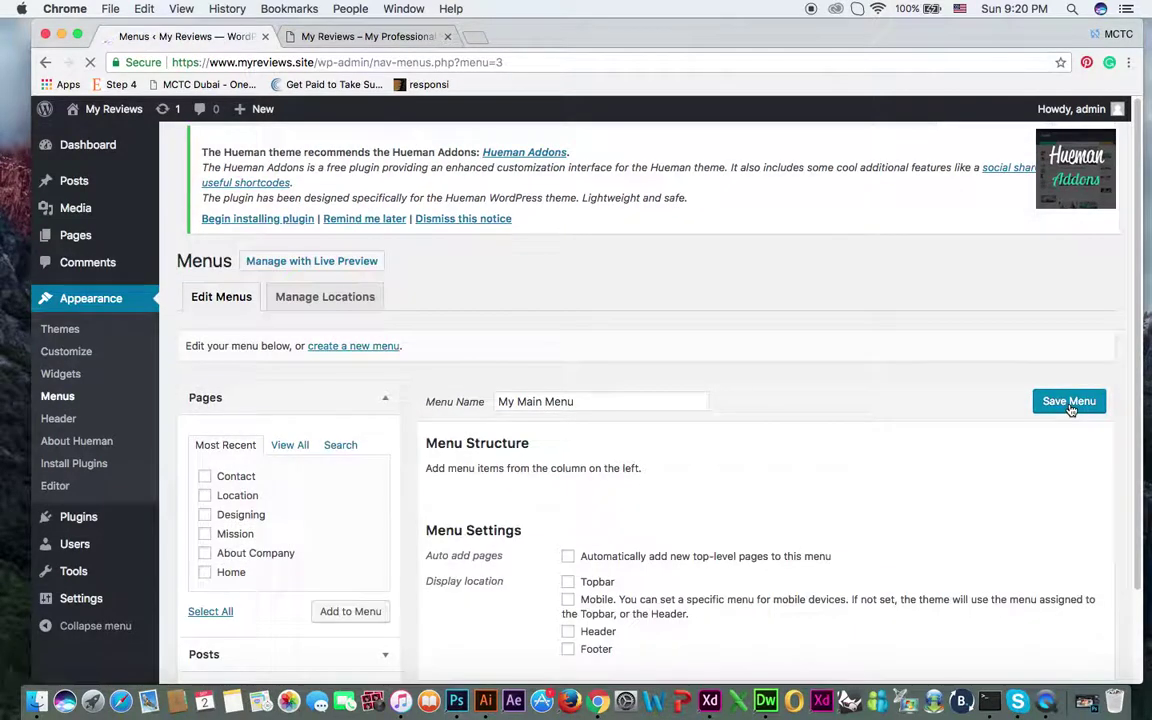
Step: Add the Contact, Location, Designing, Mission, About Company and Home pages to My Main Menu
scroll(330, 465, down, 3)
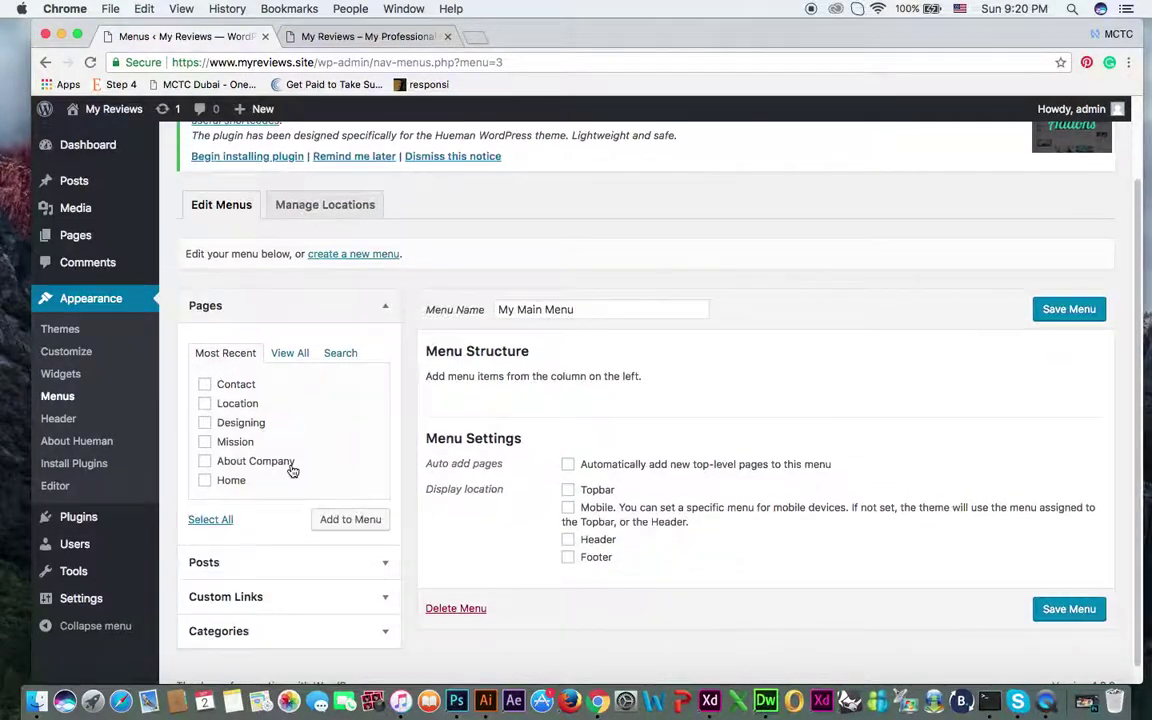
click(206, 480)
click(205, 462)
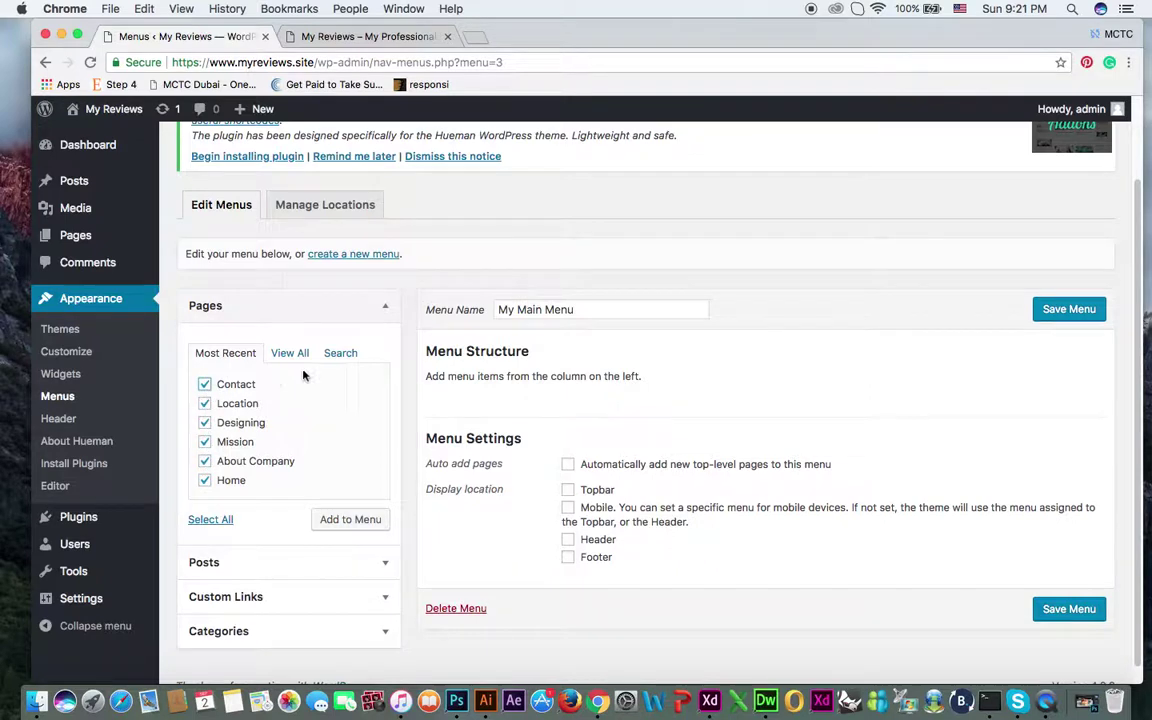
click(345, 520)
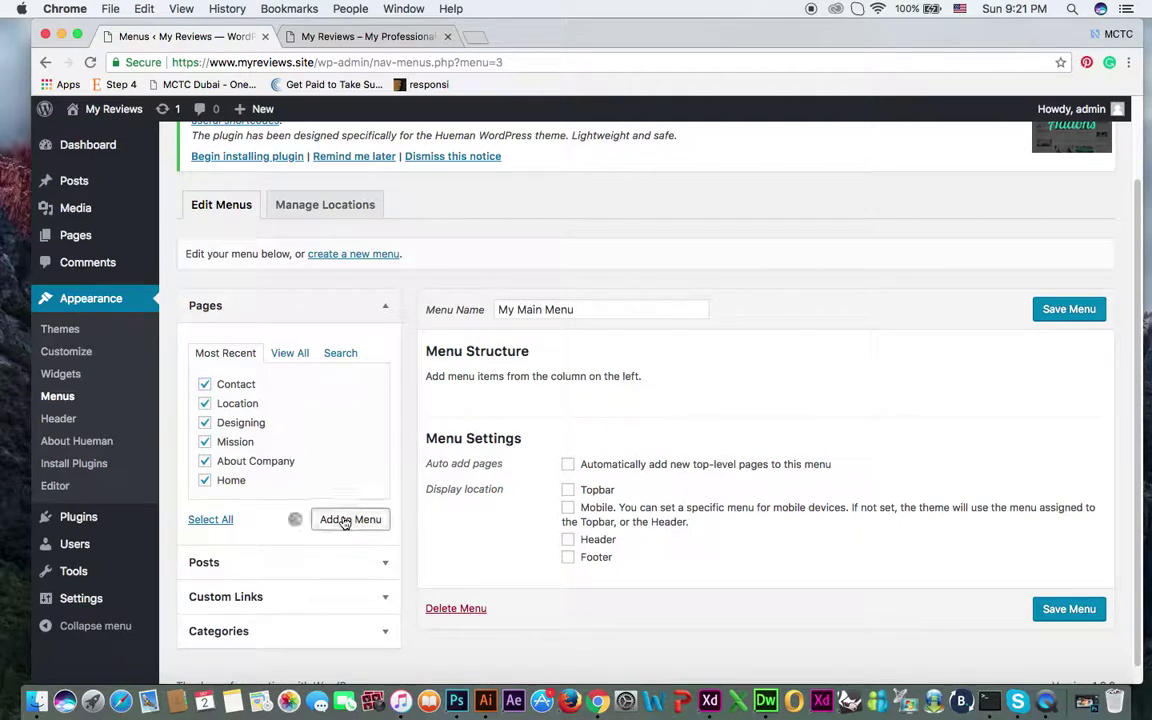
Step: Reorder the menu items to Home, About Company, Location, Designing, Mission, Contact and save the menu
scroll(515, 497, down, 1)
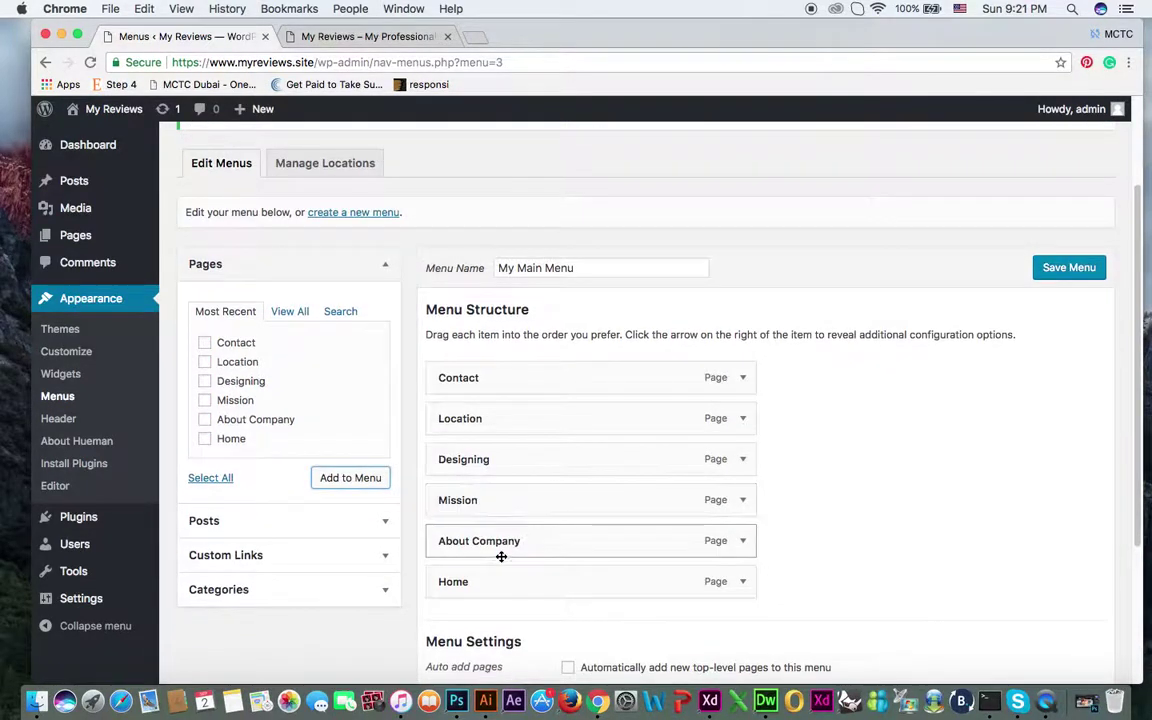
drag(506, 545, 490, 445)
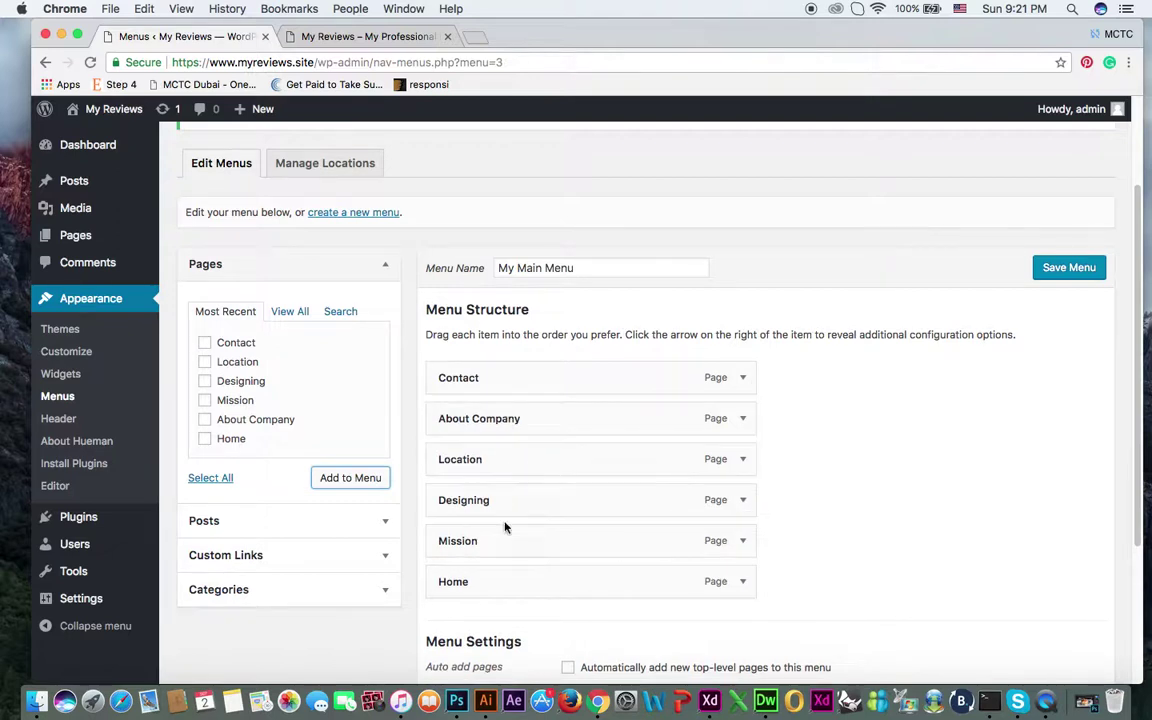
drag(497, 574, 505, 365)
drag(482, 415, 483, 576)
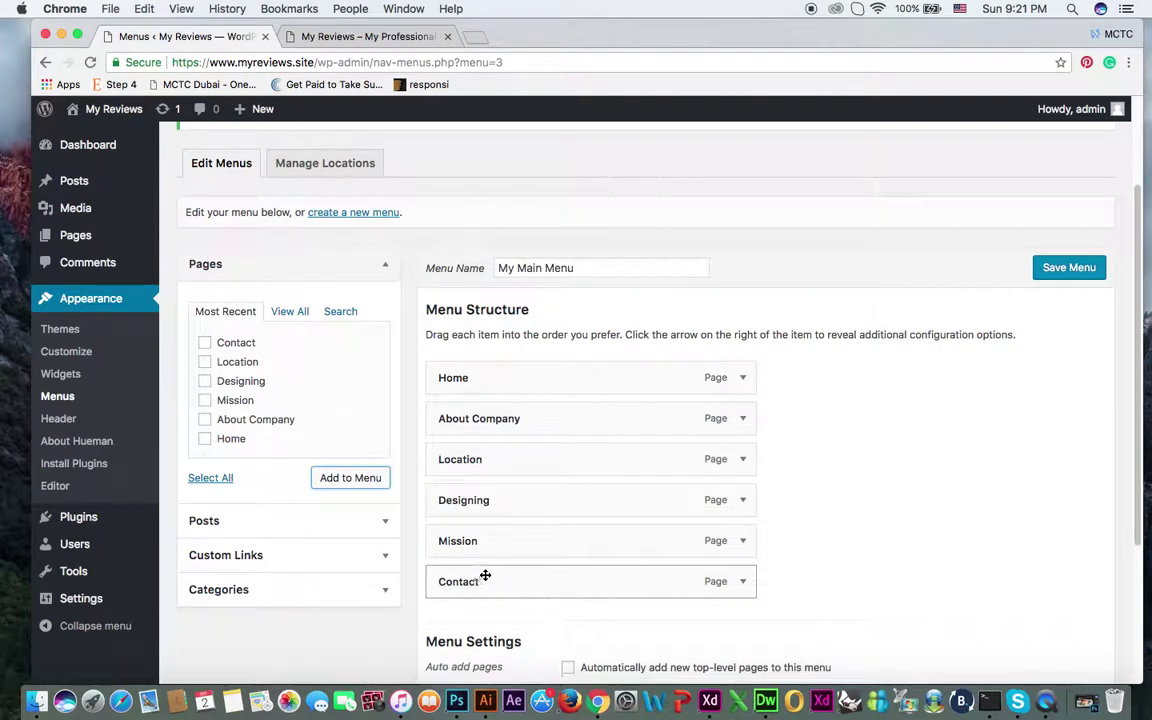
click(1045, 272)
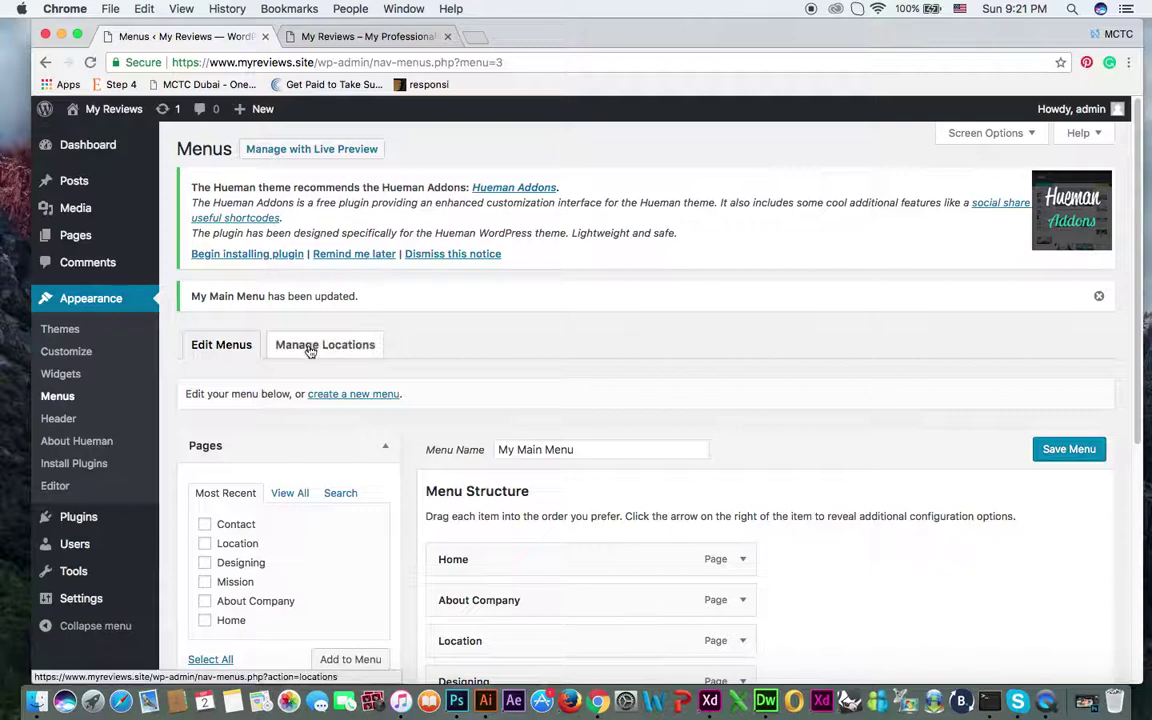
Step: Assign My Main Menu to the theme's Header location and save the changes
click(310, 350)
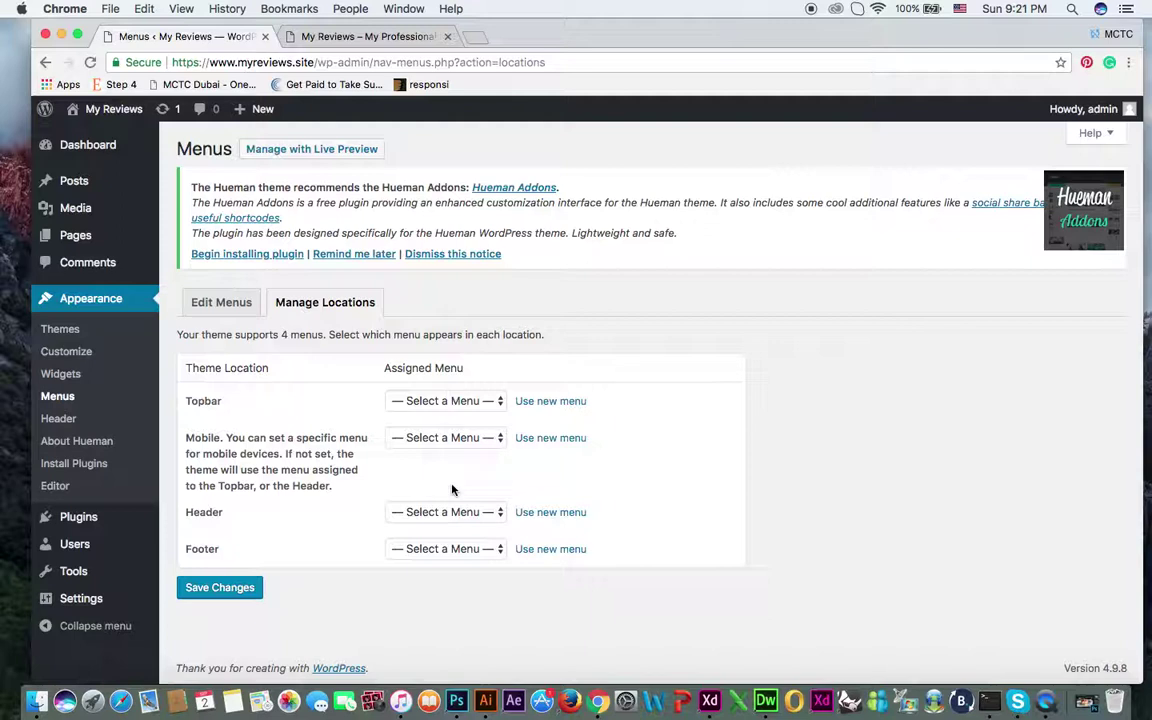
click(488, 514)
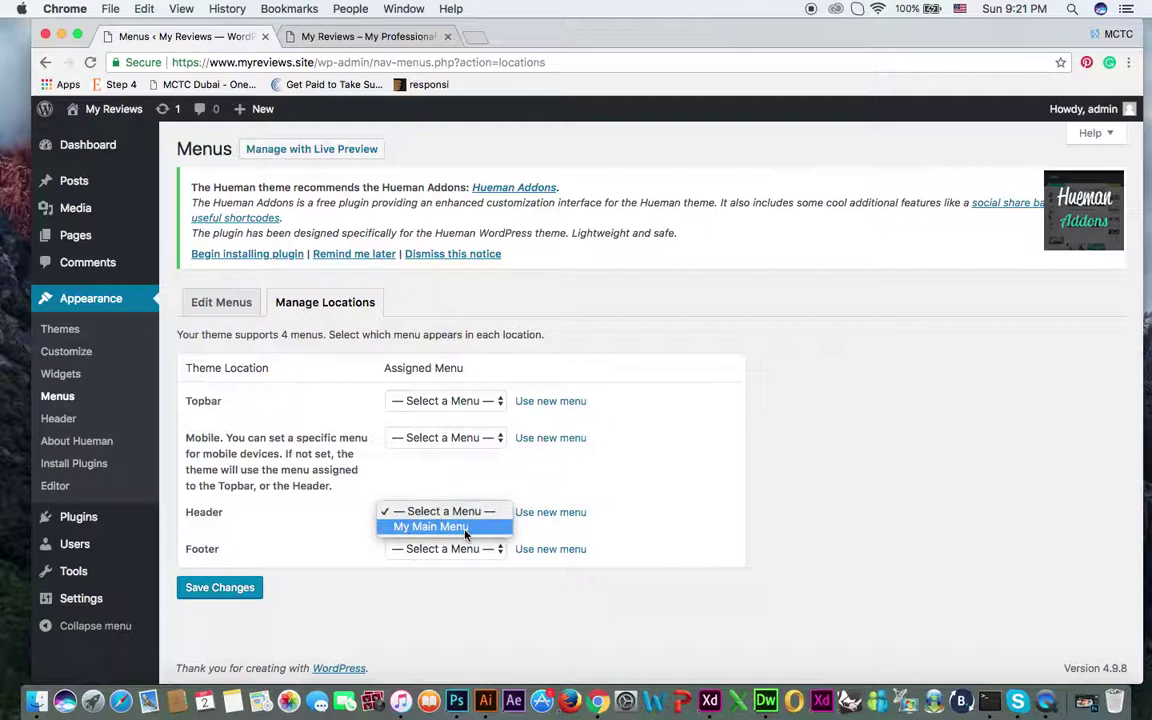
click(470, 526)
click(228, 587)
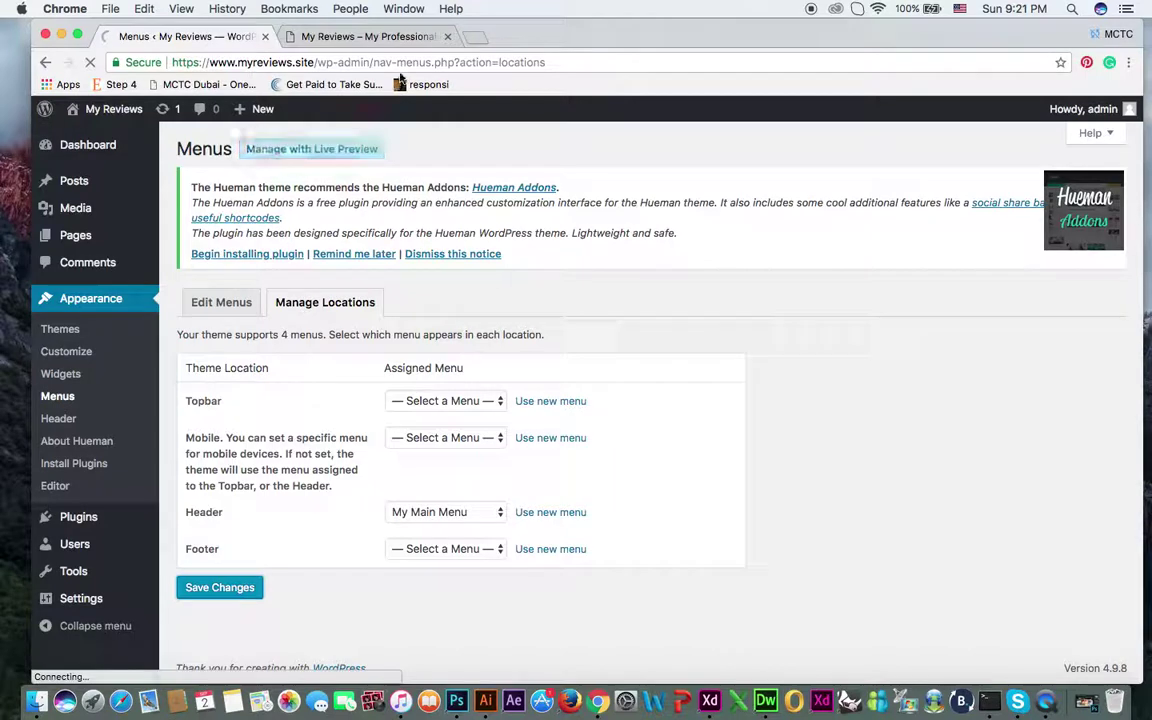
Step: Check the header navigation on the live My Reviews site and return to the menu administration
click(396, 37)
click(221, 157)
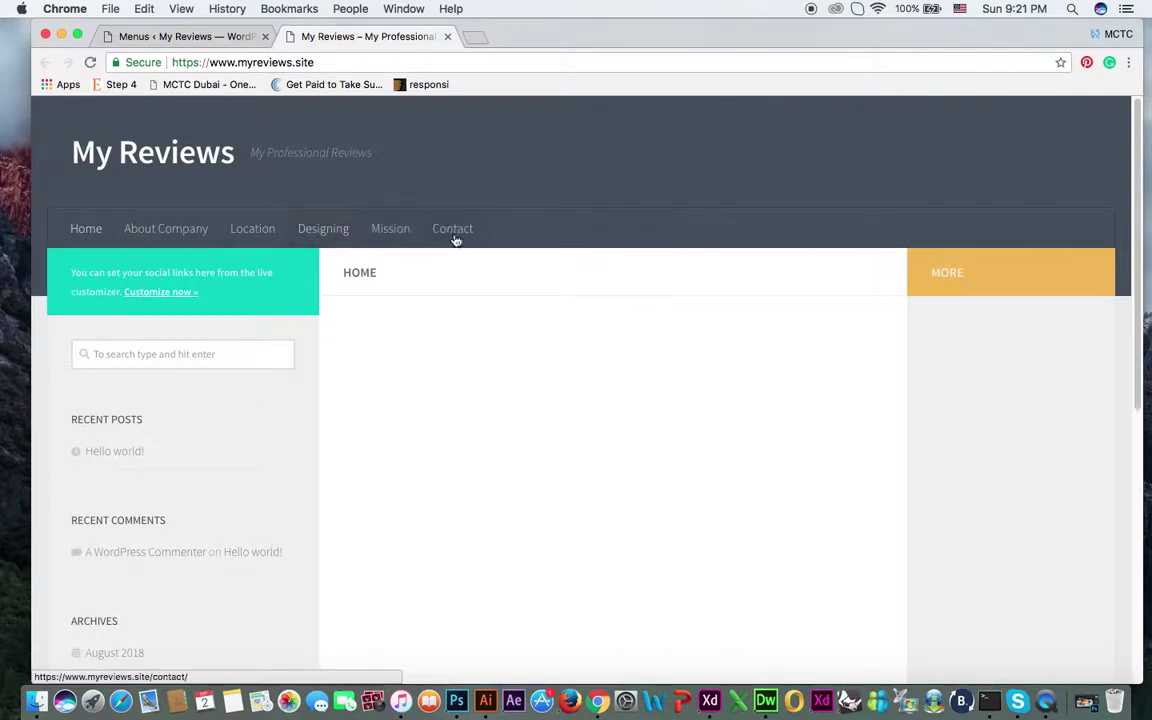
click(172, 38)
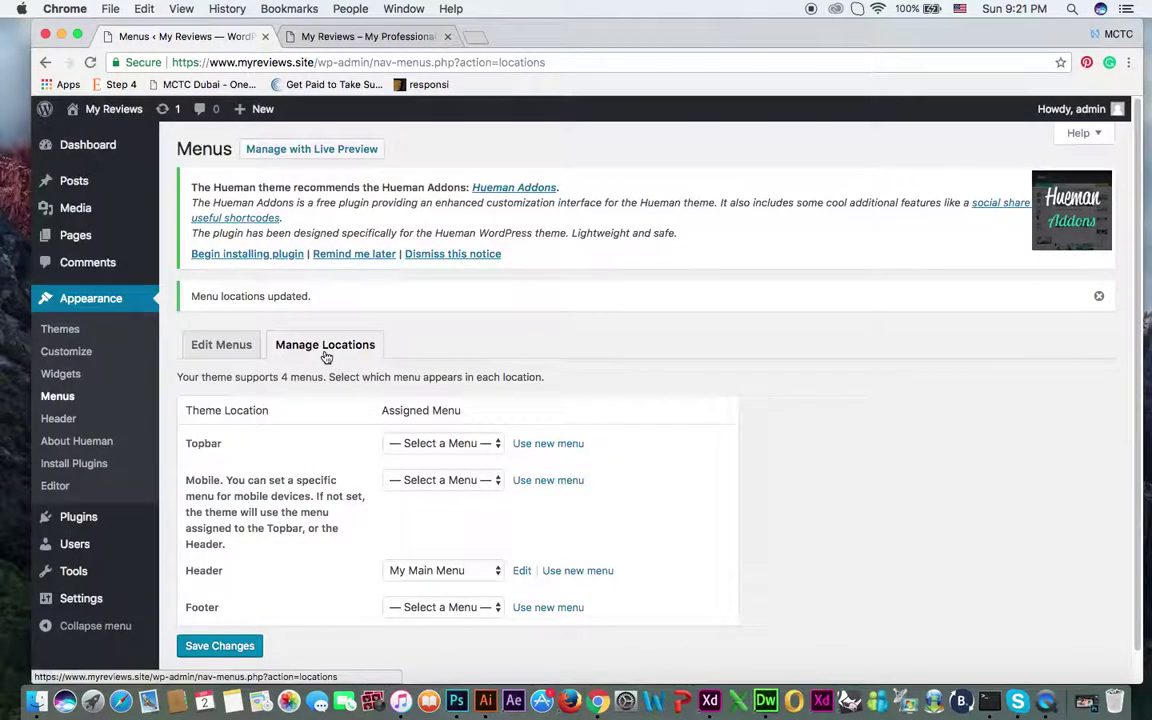
click(230, 352)
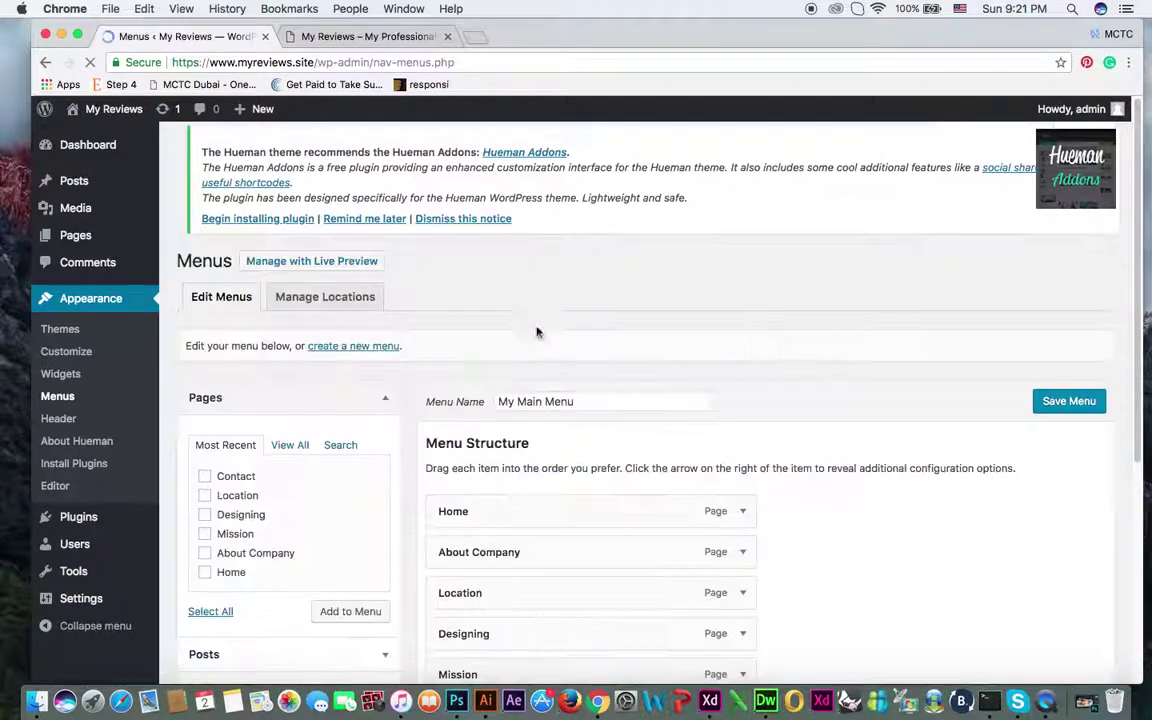
scroll(421, 318, down, 4)
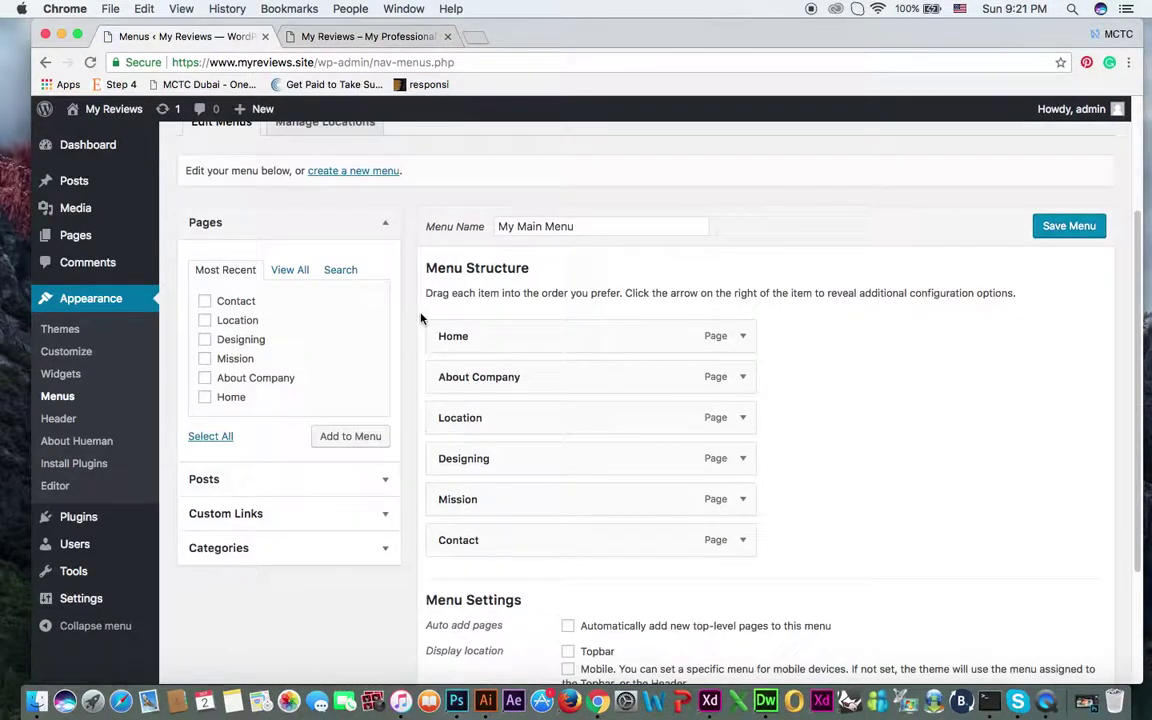
click(327, 522)
click(329, 336)
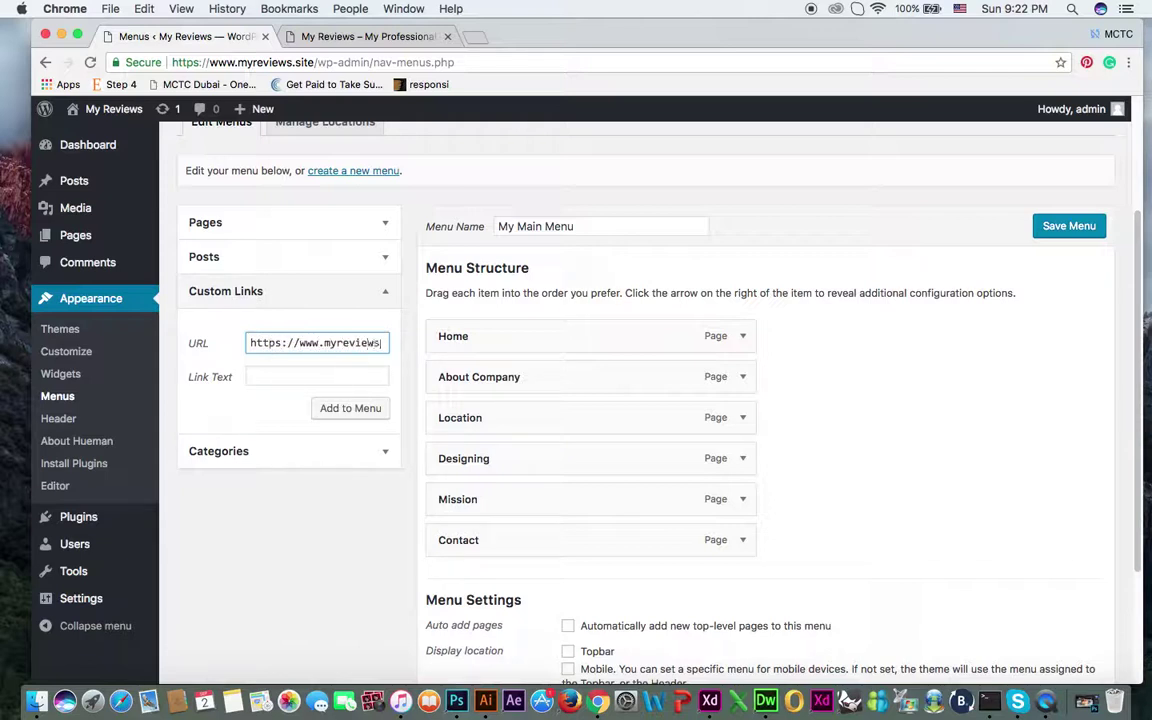
text(.site/#)
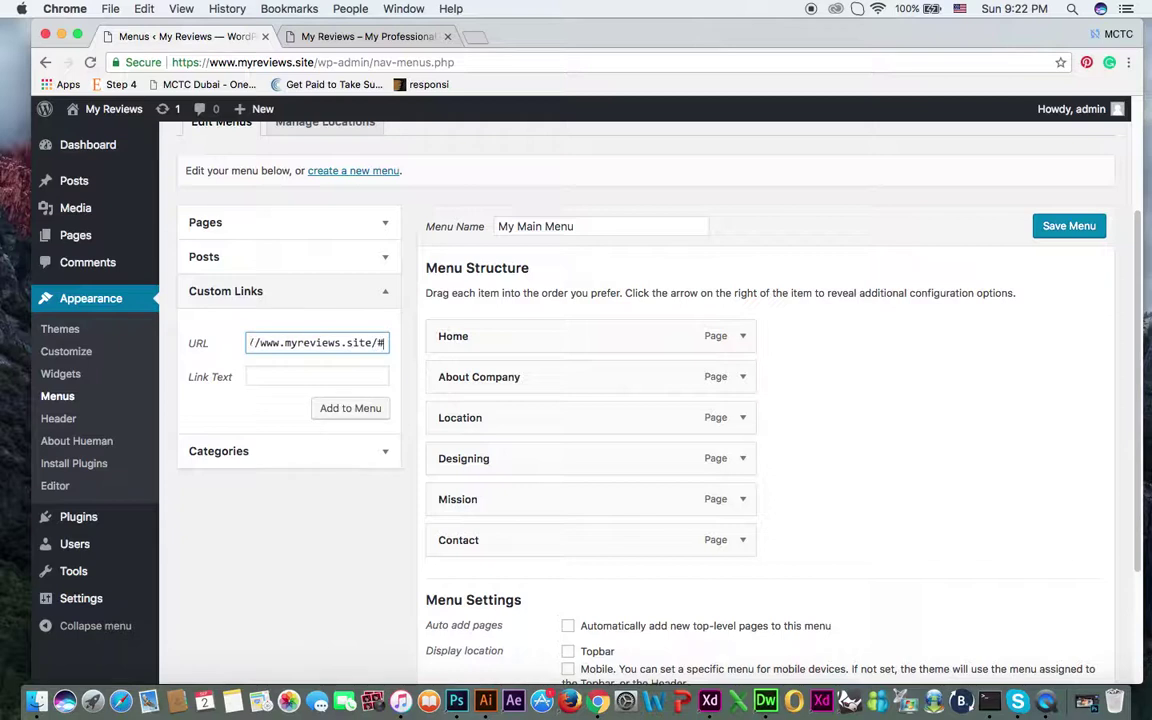
key(Tab)
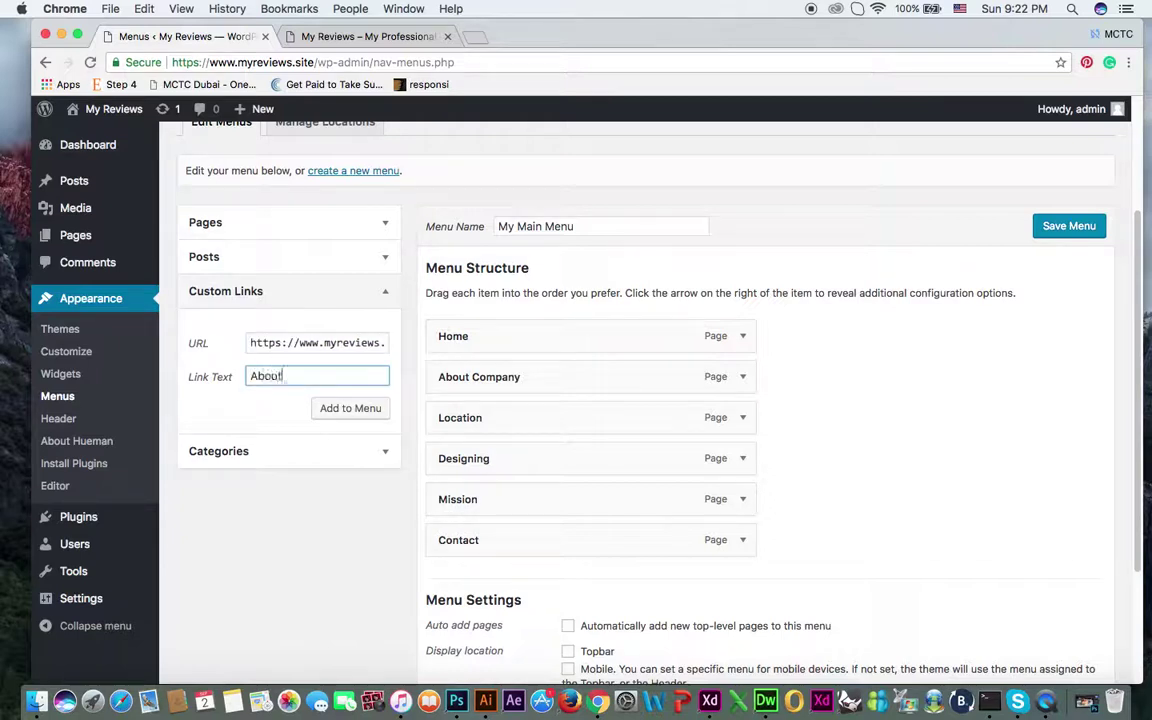
click(350, 408)
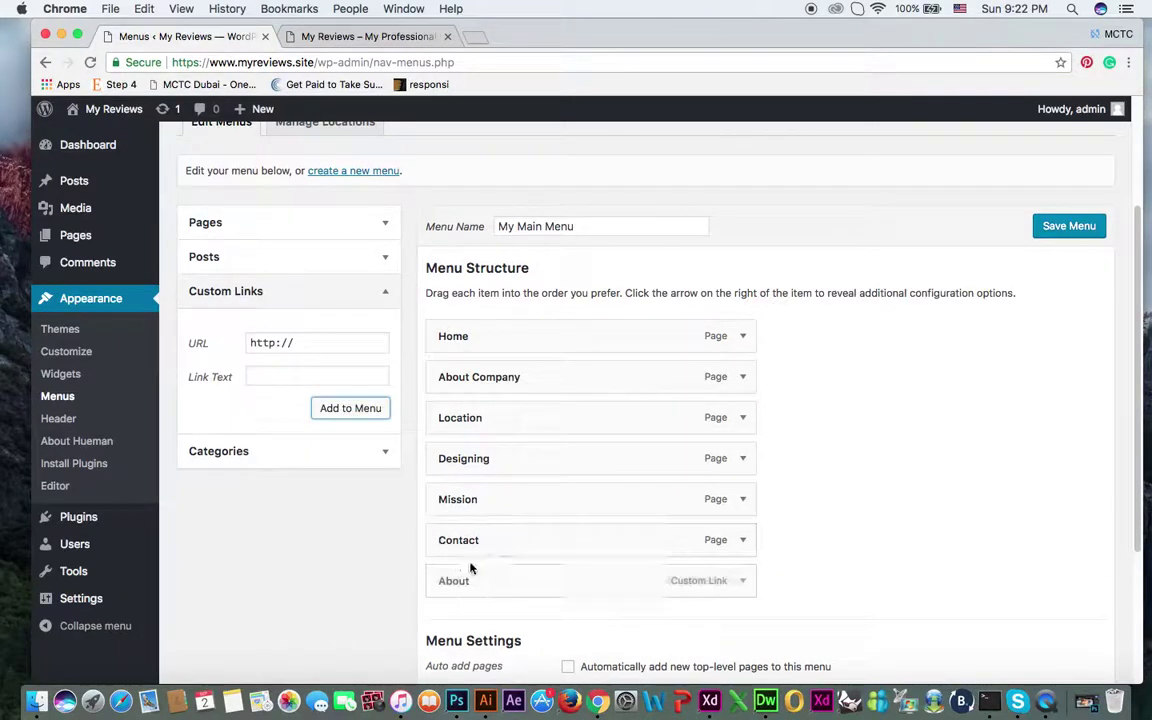
Step: Place About directly below Home, nest About Company and Location under it as sub items, and save the menu
drag(469, 582, 472, 381)
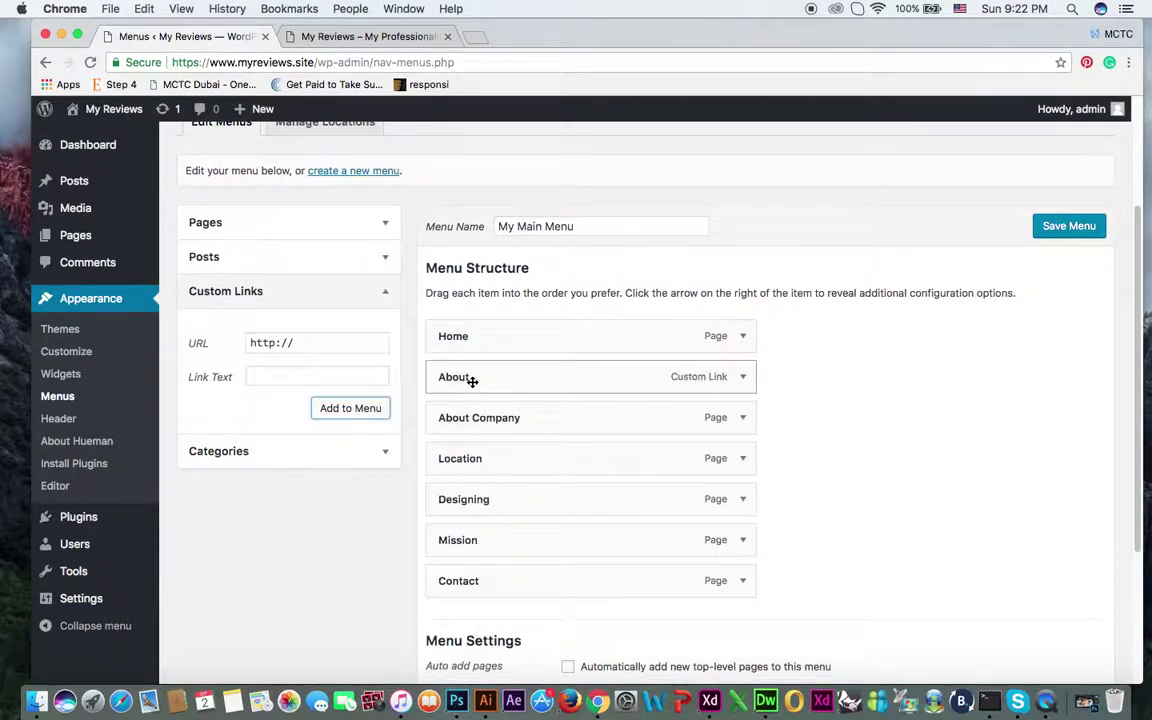
drag(467, 415, 502, 415)
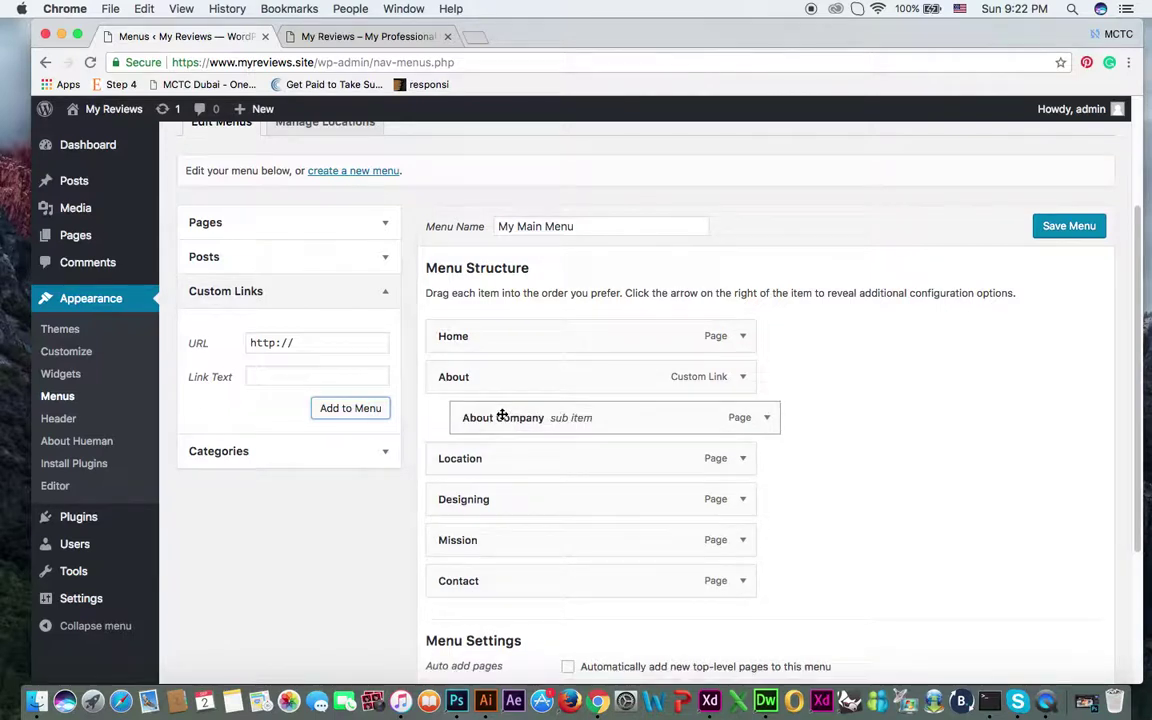
drag(475, 460, 504, 455)
click(1046, 225)
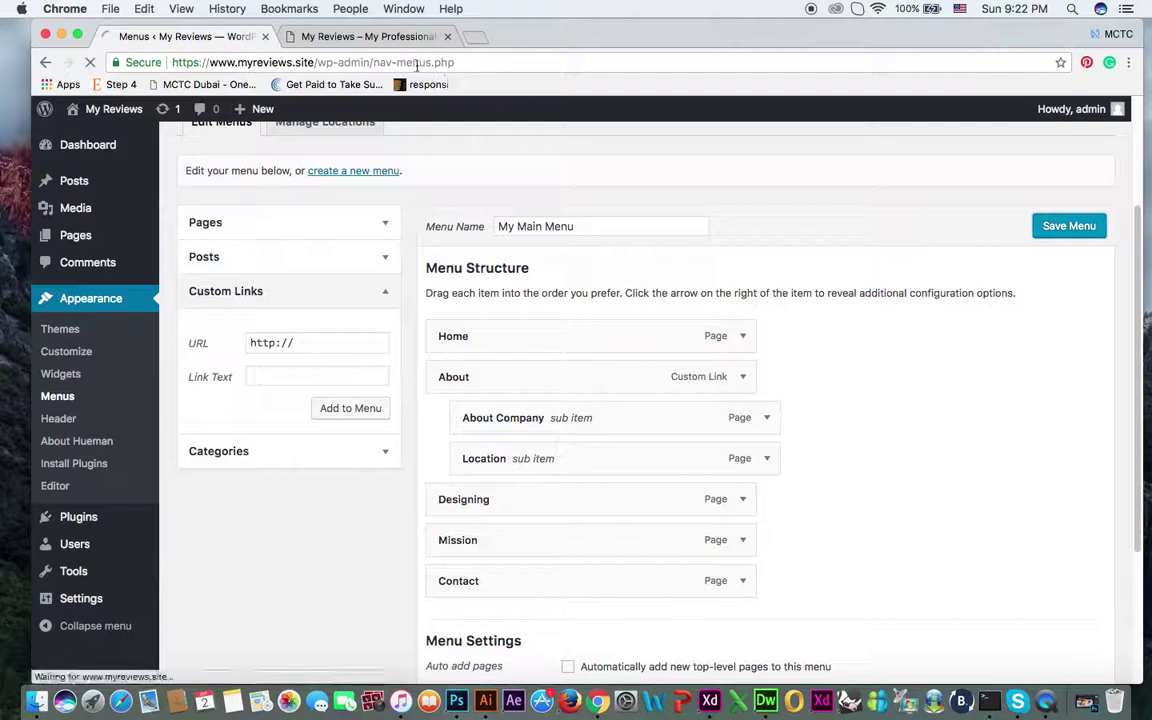
Step: Check the About submenu in the live My Reviews header and return to the menu administration
click(372, 37)
click(200, 152)
mouse_move(162, 230)
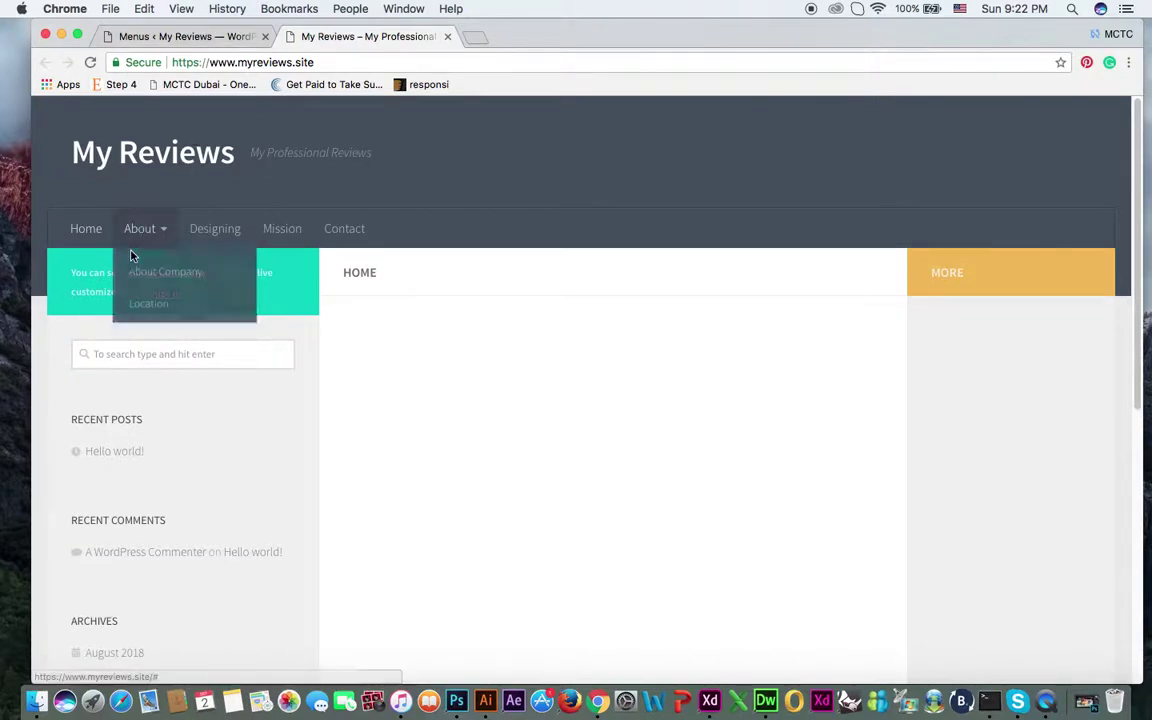
click(185, 37)
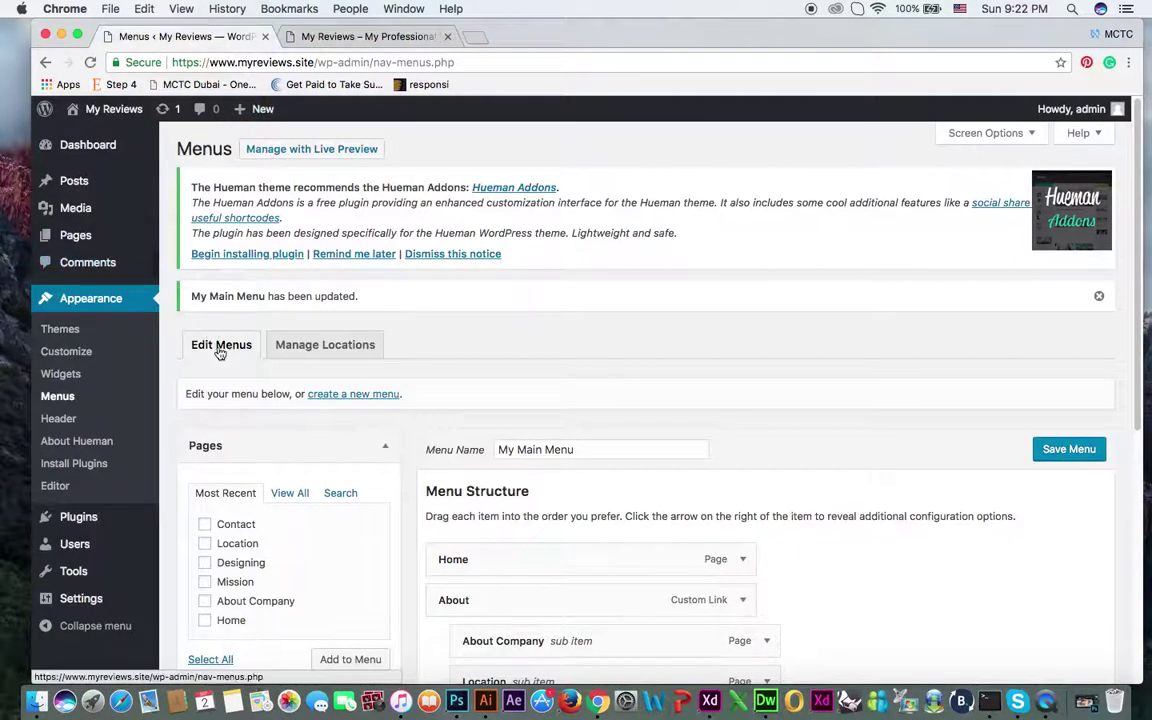
scroll(398, 404, down, 5)
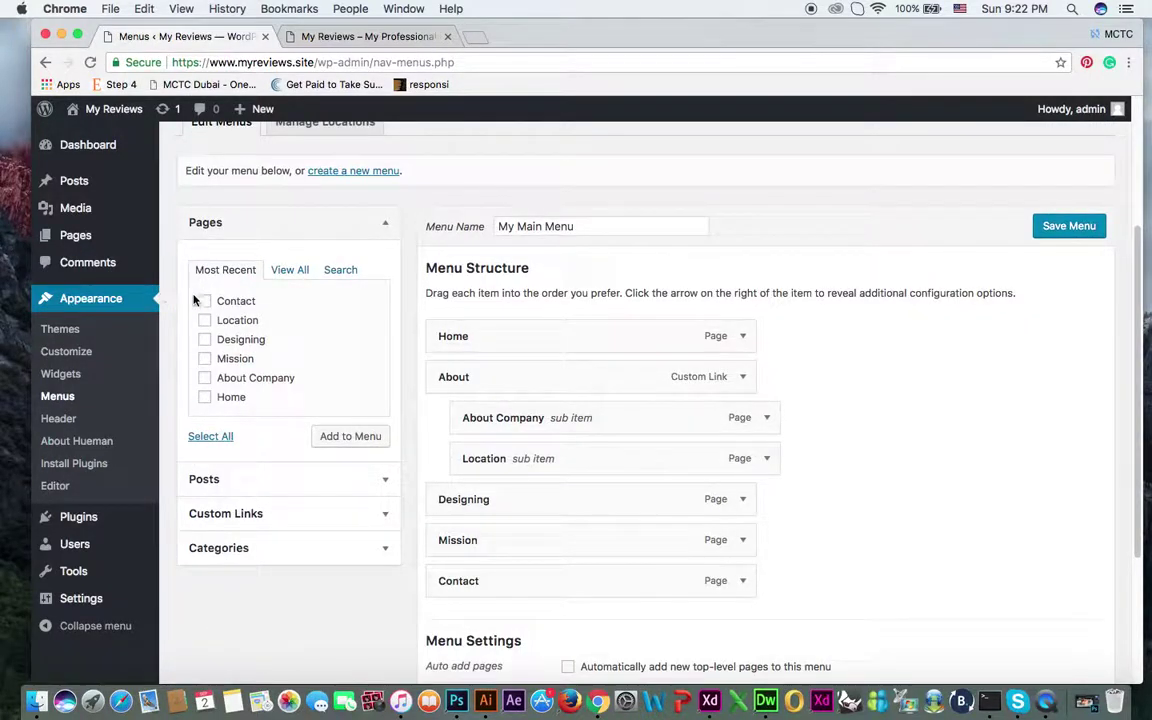
Step: Create and publish a new post titled United Arab Emirates
mouse_move(181, 183)
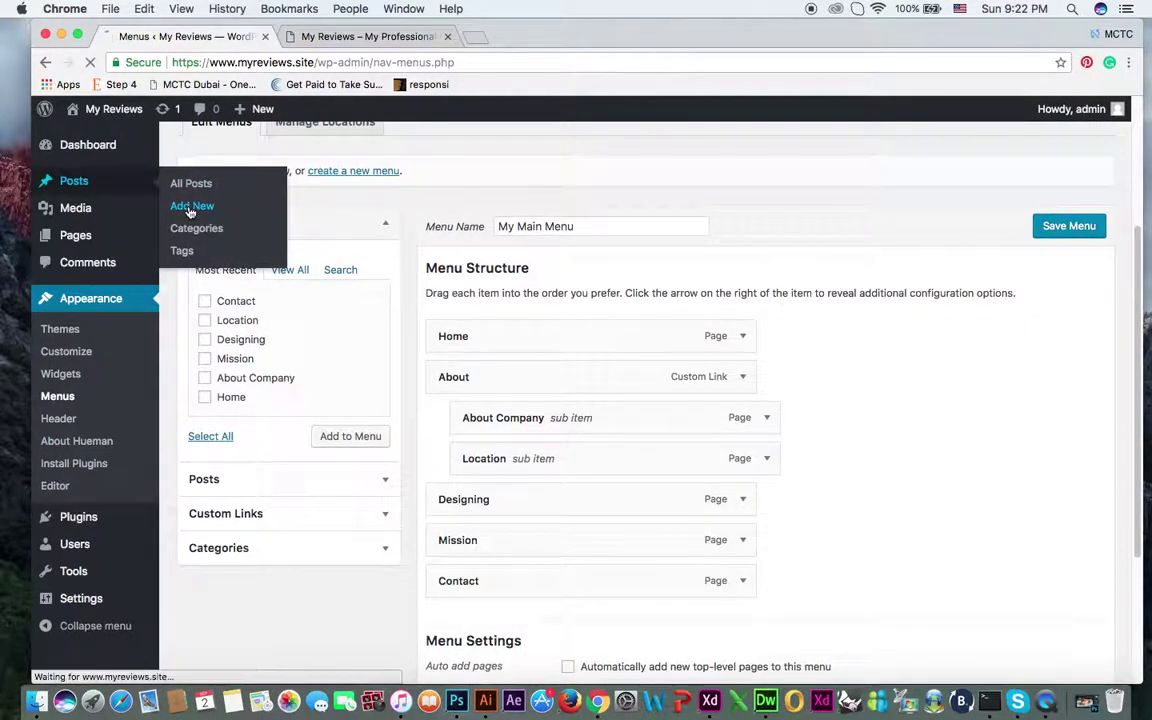
click(190, 208)
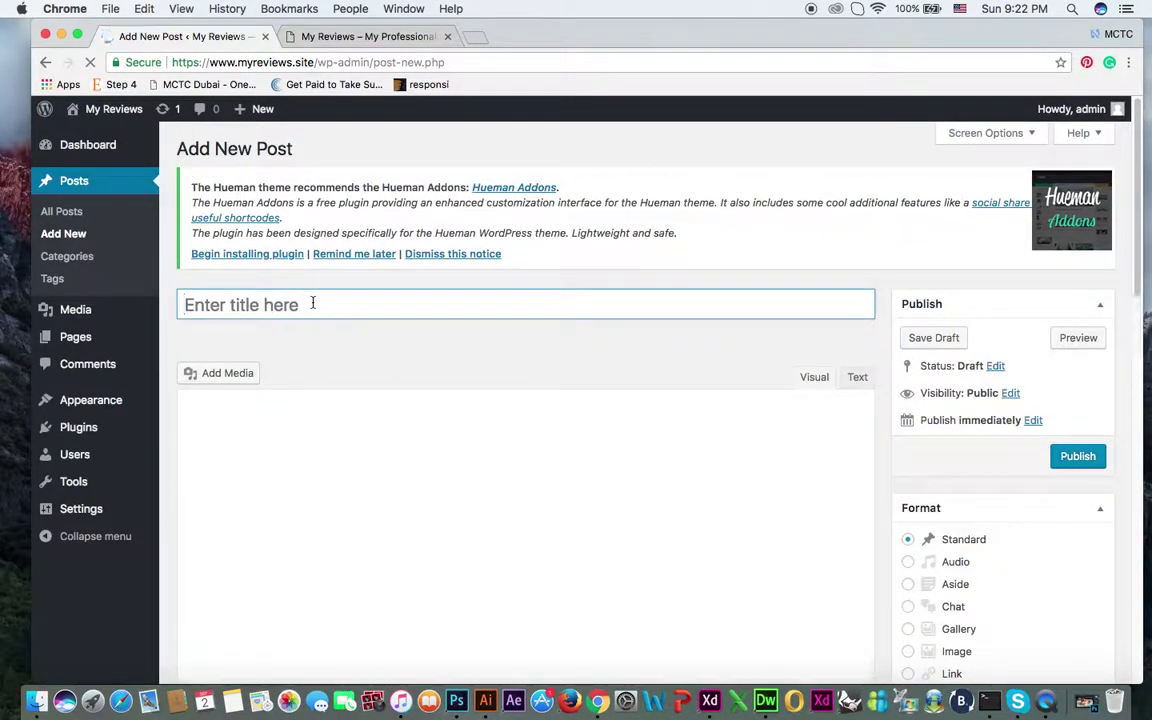
text(United Arab Emirates)
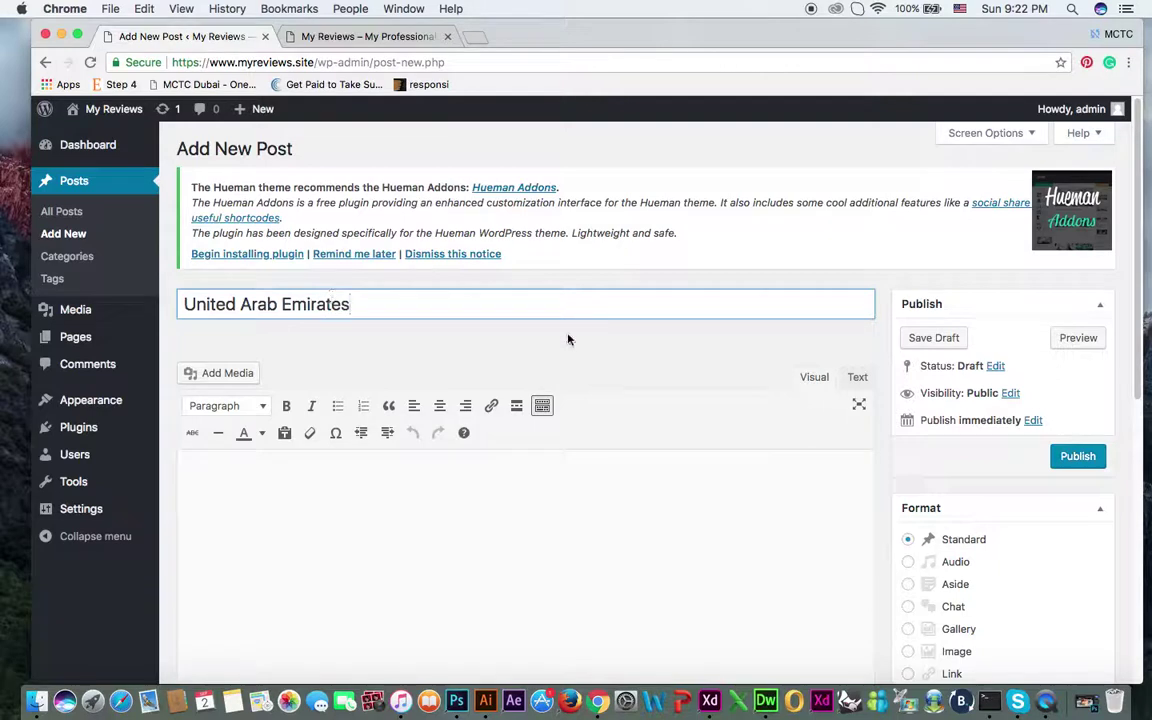
click(1091, 466)
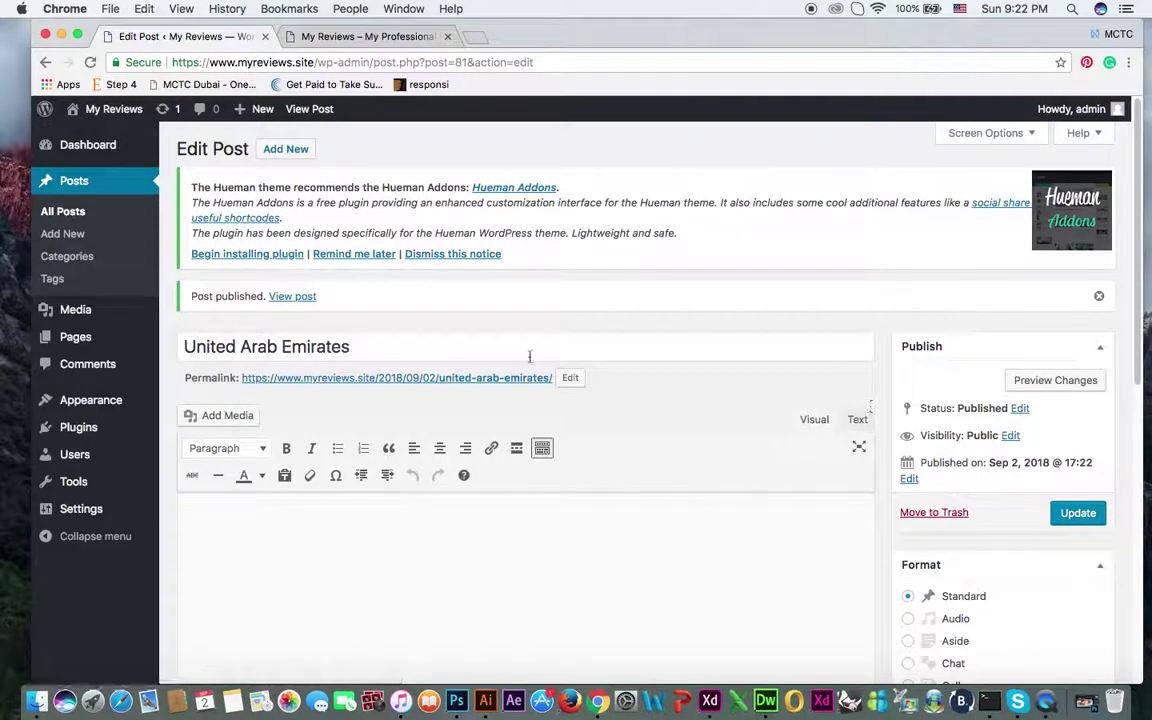
Step: Create and publish another new post titled Pakistan
click(287, 149)
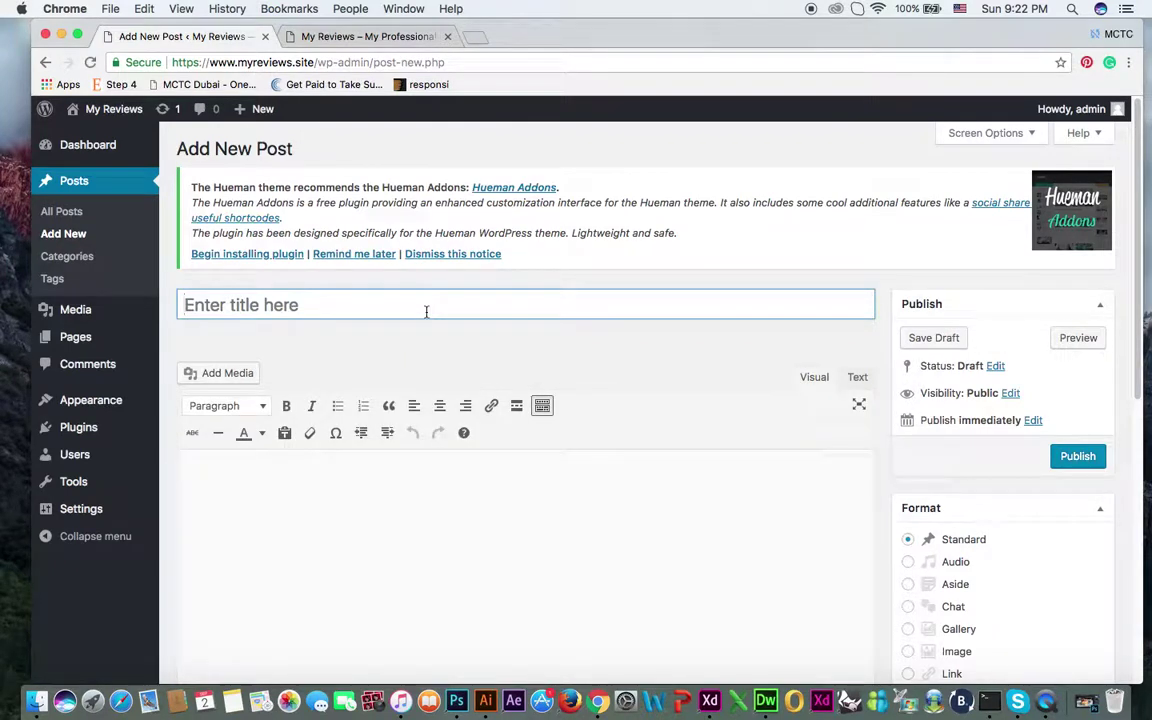
text(Pakistan)
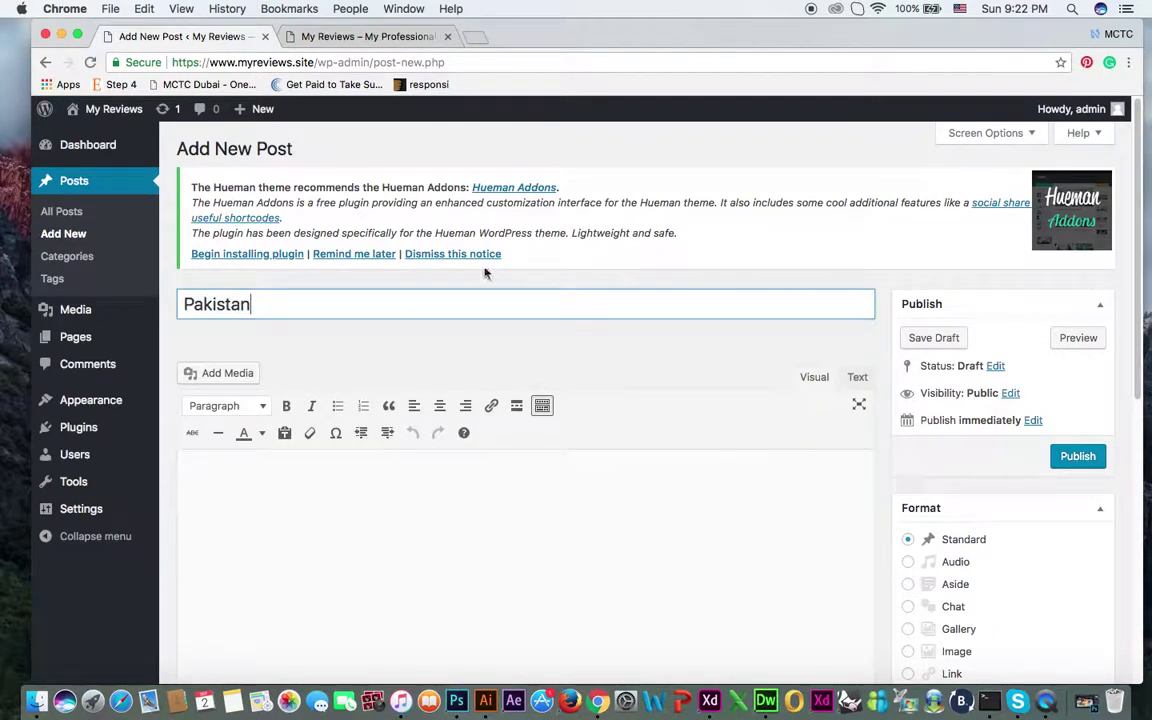
click(1082, 457)
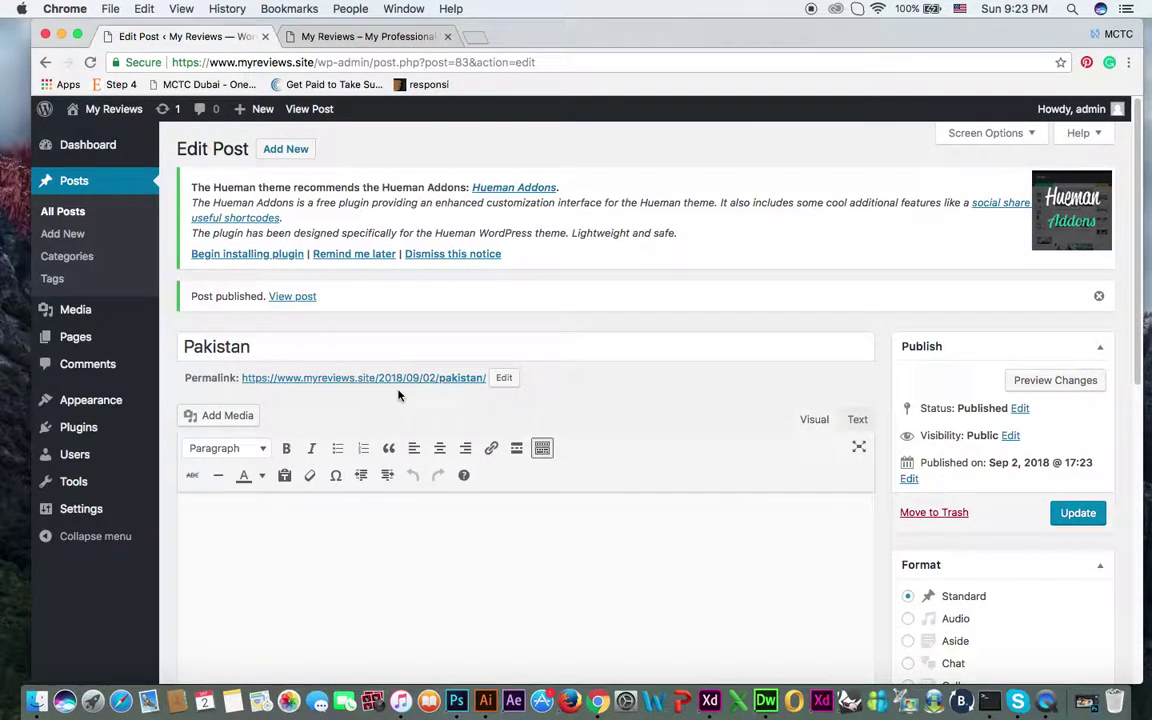
Step: Add the Pakistan and United Arab Emirates posts to My Main Menu
mouse_move(125, 418)
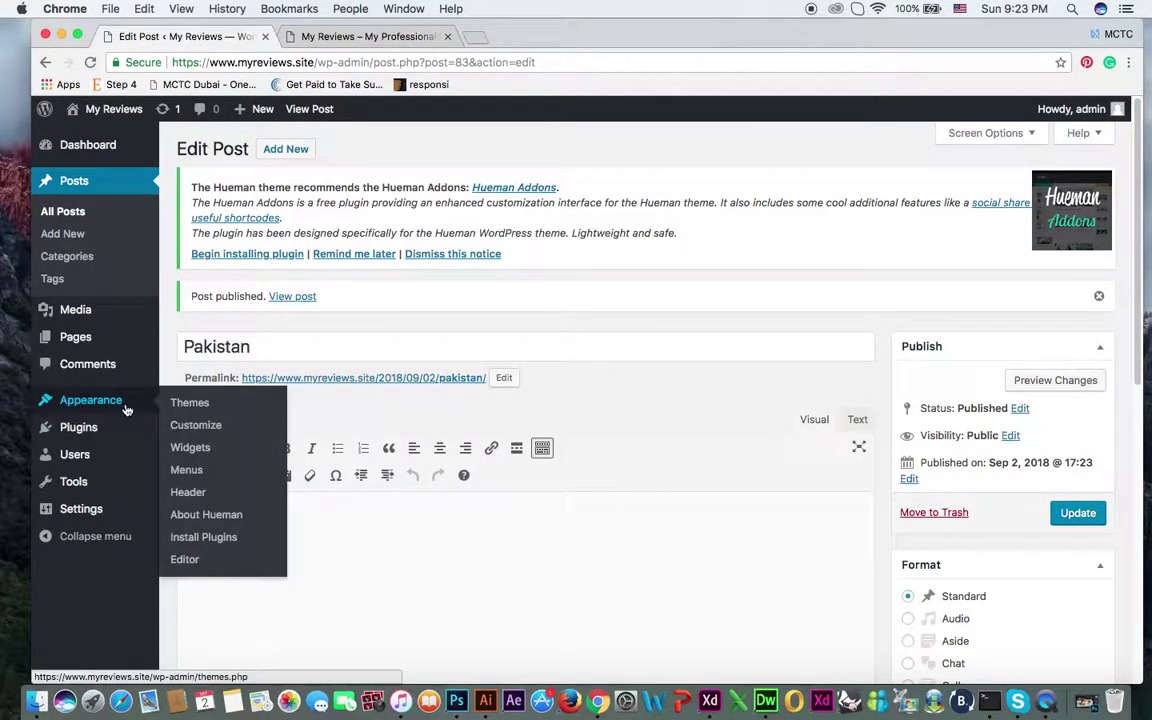
click(184, 478)
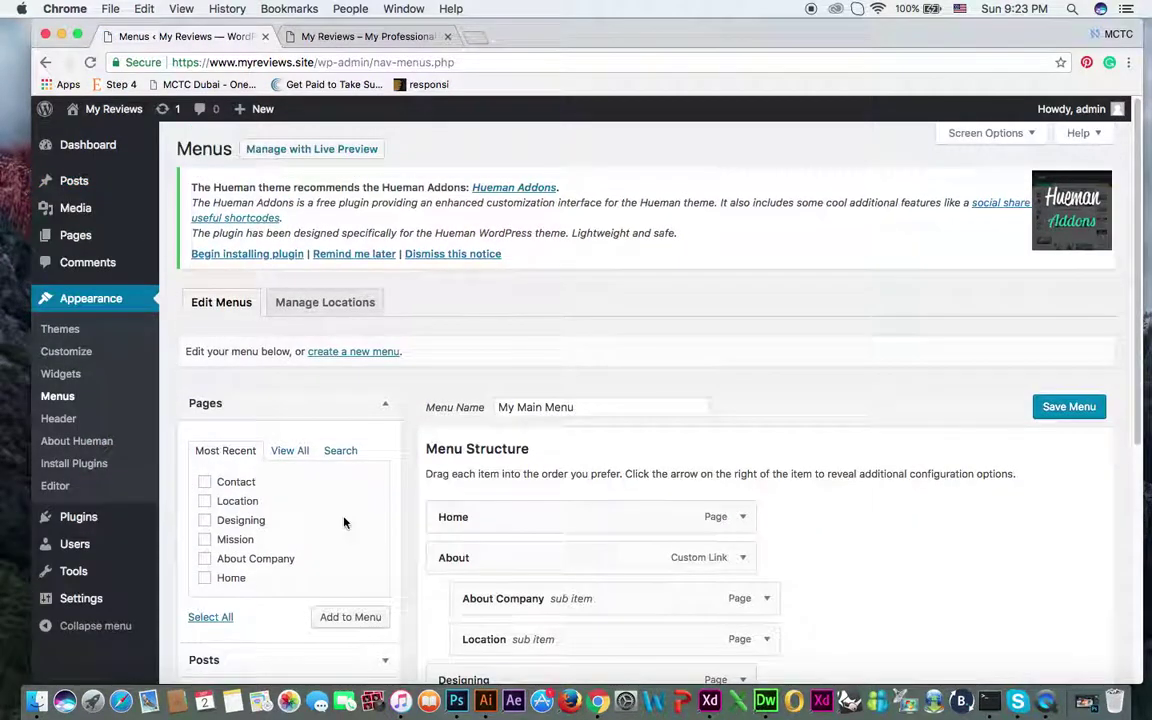
scroll(344, 522, down, 3)
click(384, 510)
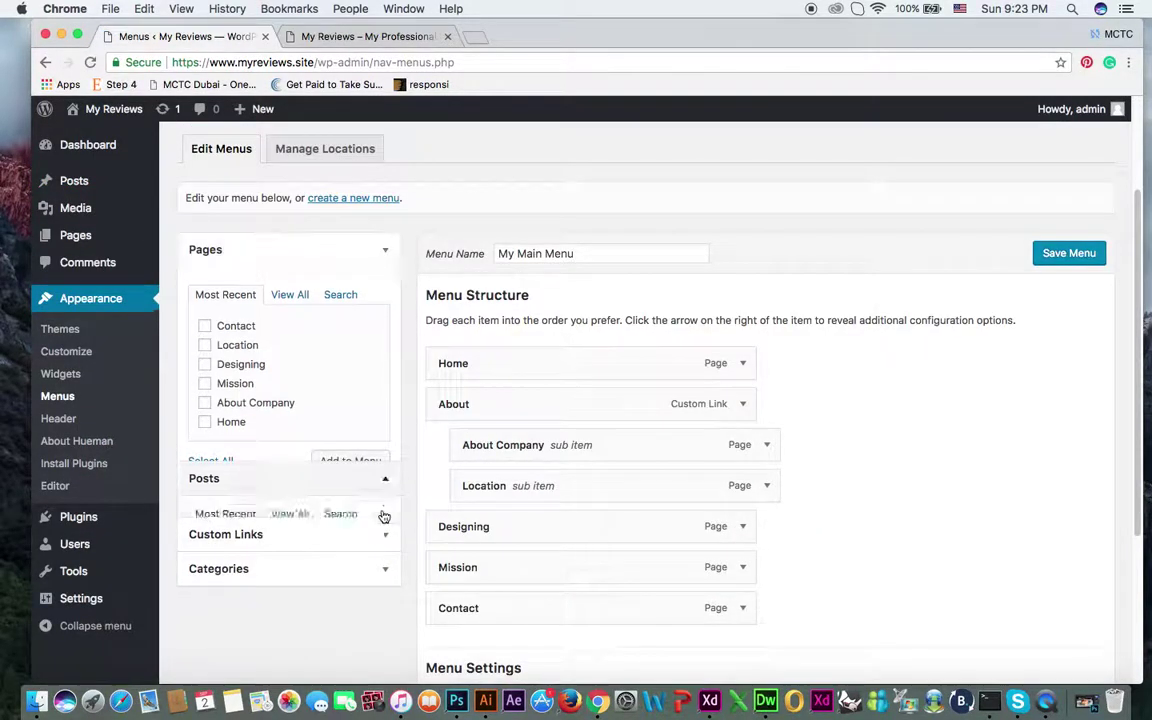
scroll(382, 515, down, 1)
click(204, 330)
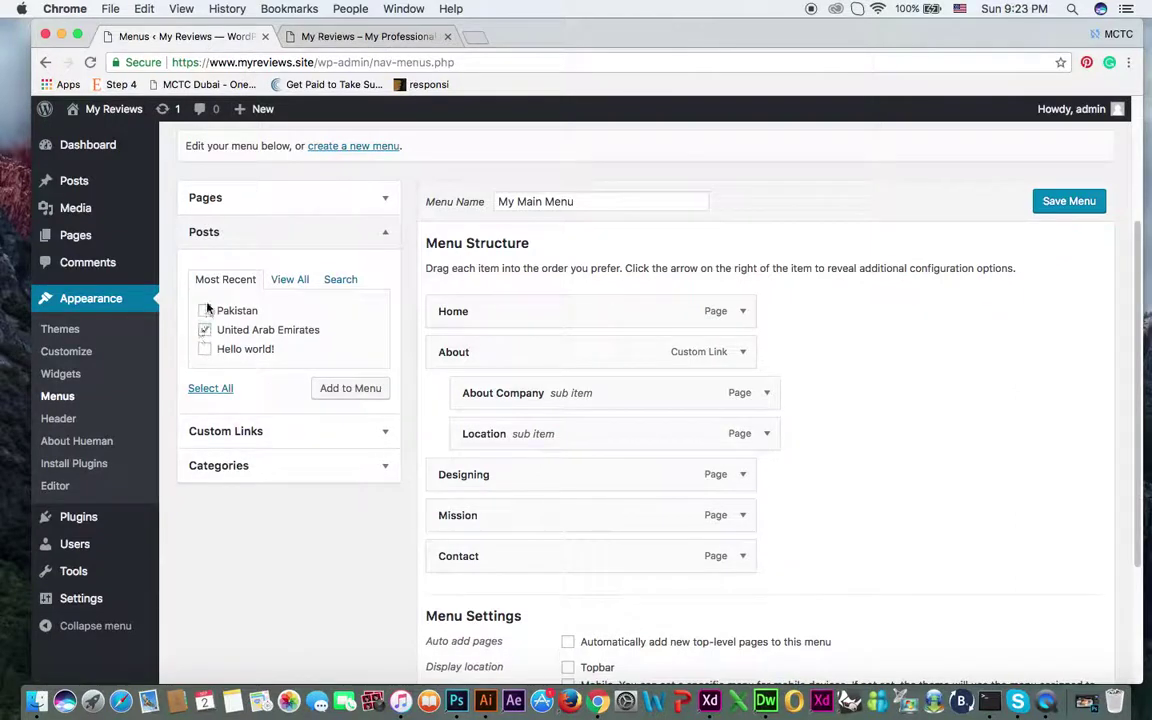
click(340, 389)
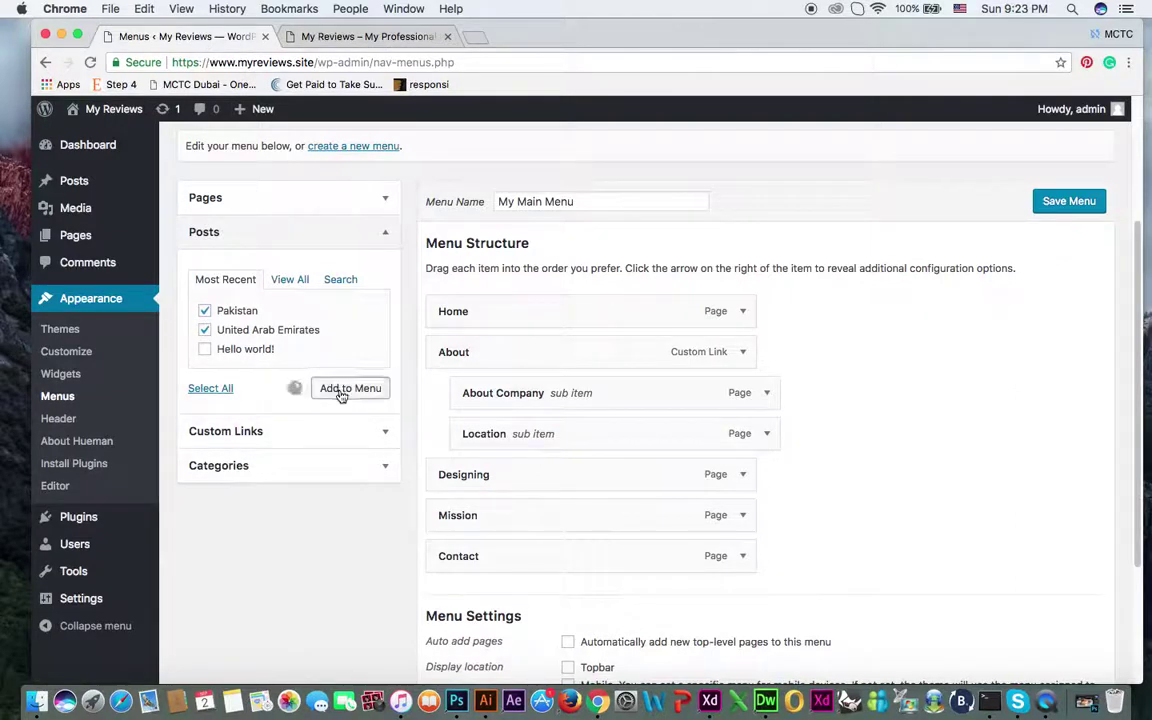
Step: Nest the Pakistan and United Arab Emirates posts under Location as second-level sub items, Pakistan first, and save the menu
scroll(399, 545, down, 2)
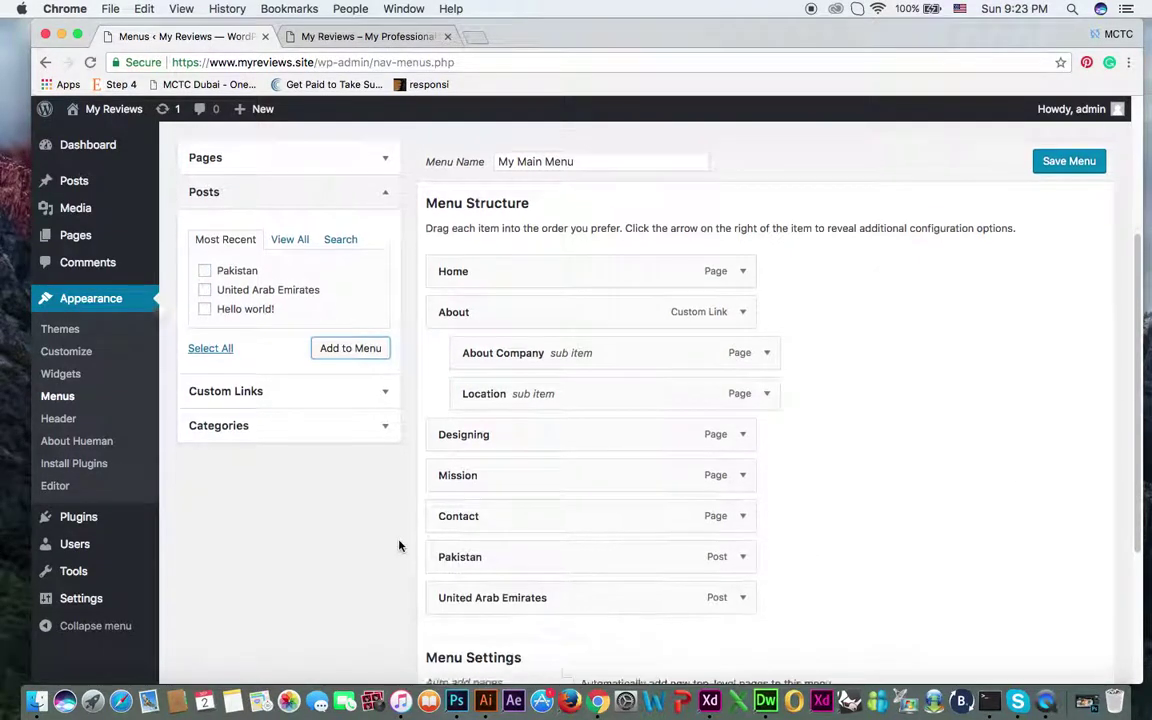
drag(478, 566, 532, 412)
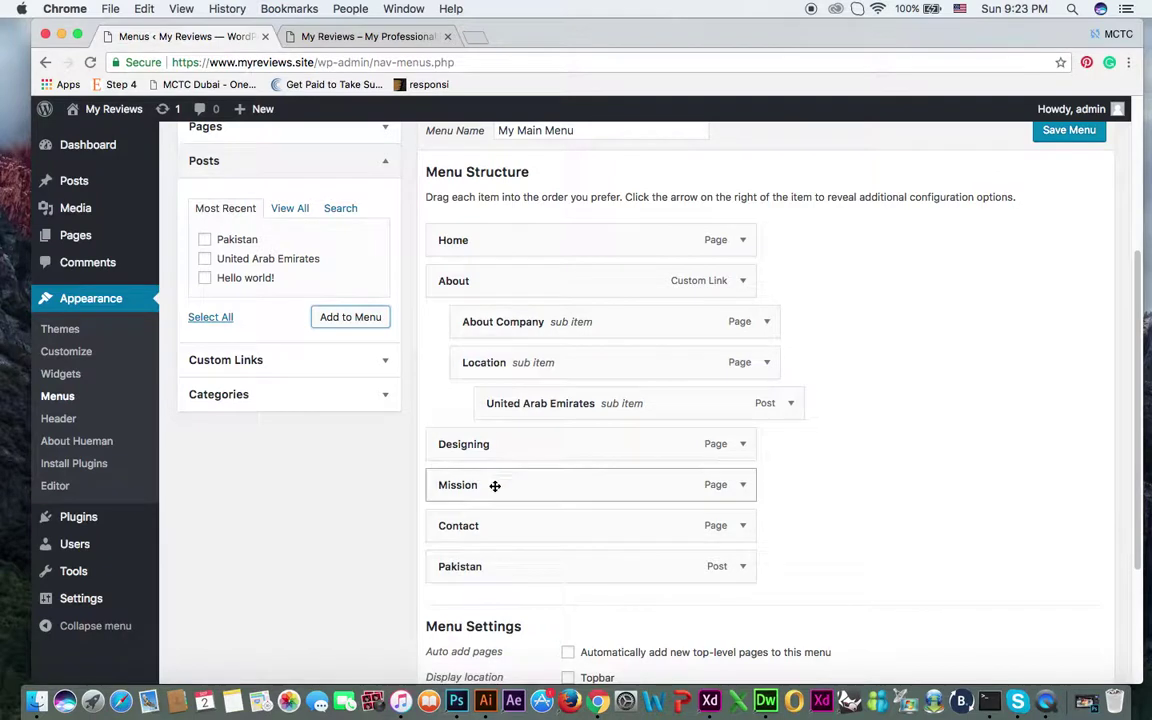
drag(474, 571, 526, 406)
click(1038, 143)
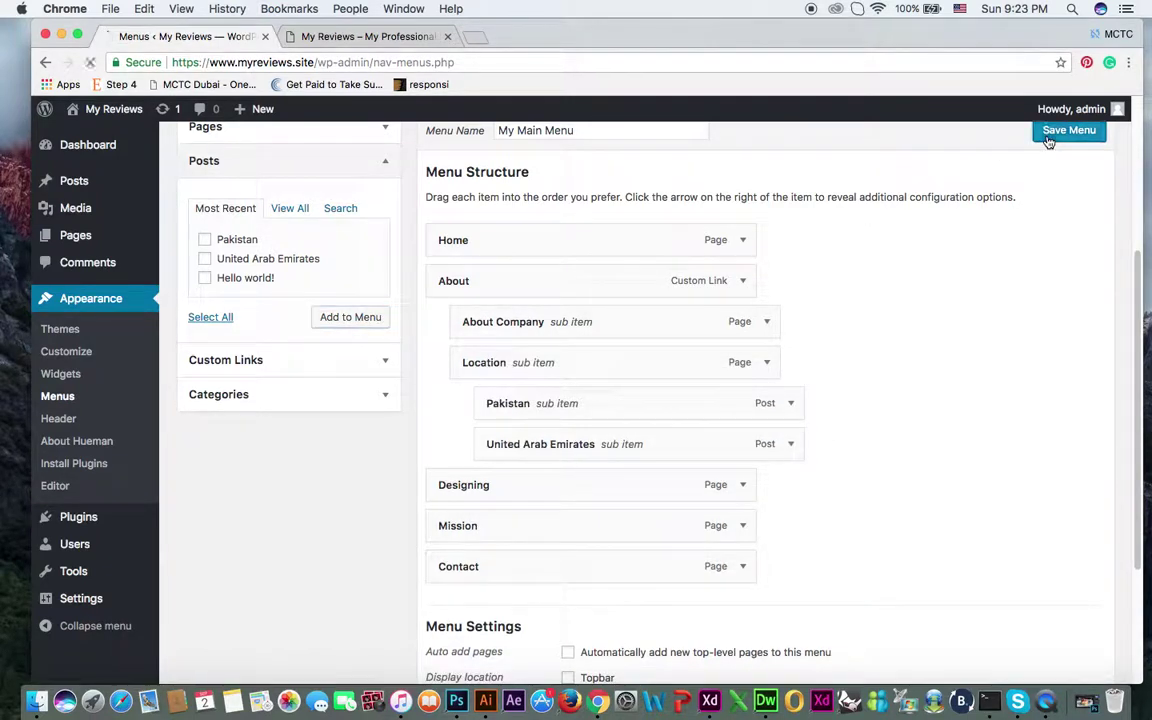
Step: Check the nested Location submenu under About on the live My Reviews site, and review the menu administration page again
click(380, 37)
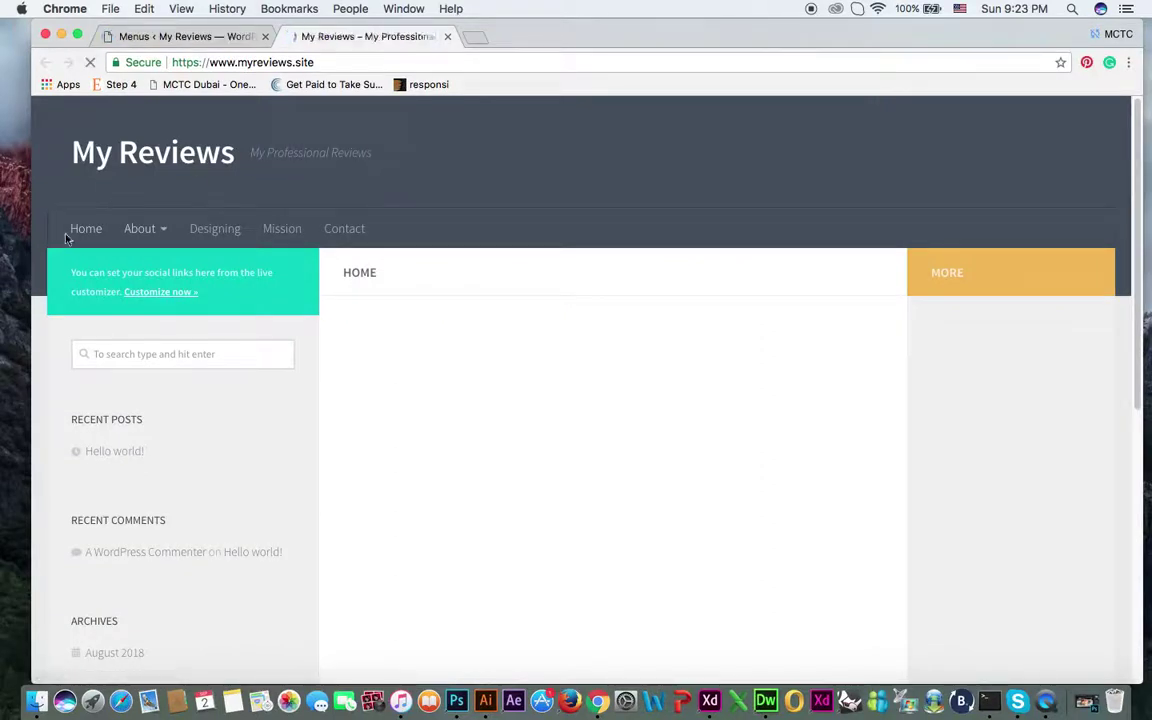
mouse_move(150, 228)
mouse_move(148, 304)
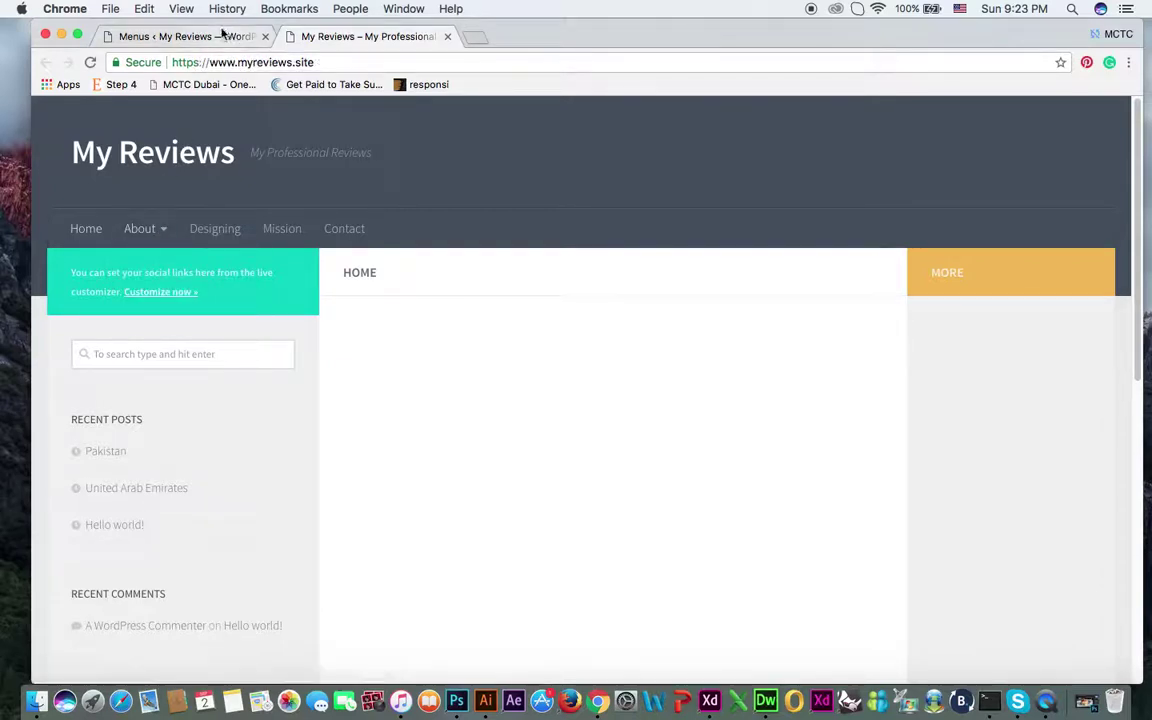
click(222, 35)
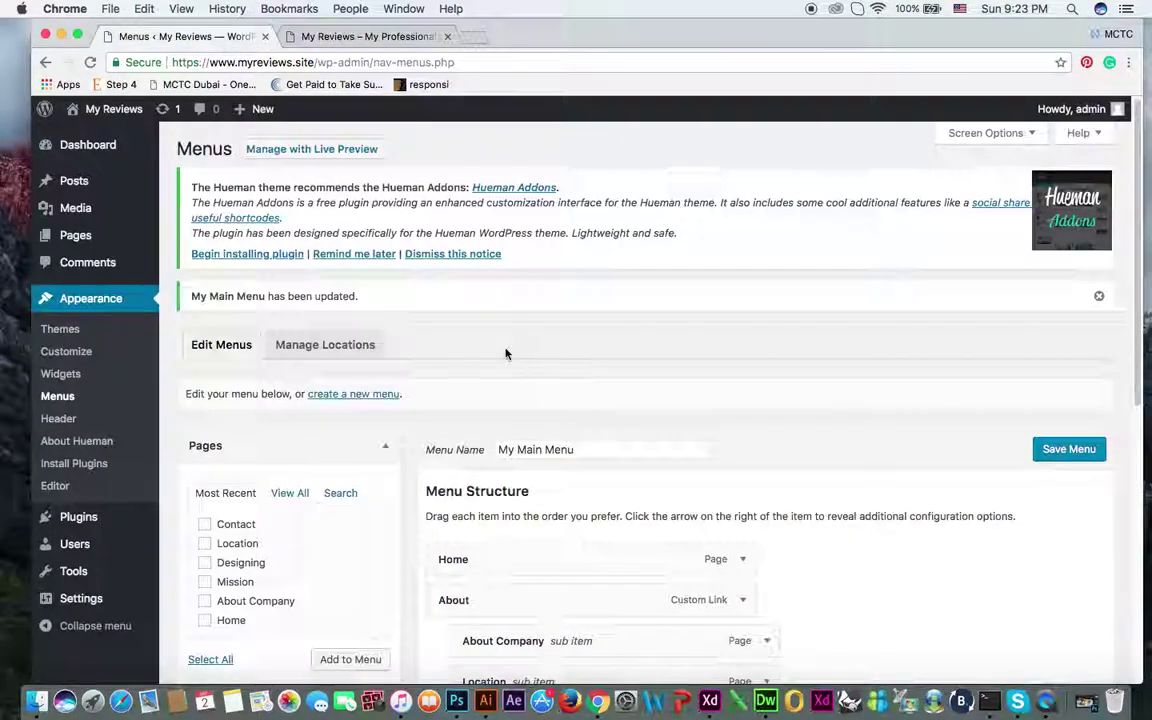
scroll(507, 352, down, 5)
scroll(506, 353, down, 3)
scroll(506, 353, up, 8)
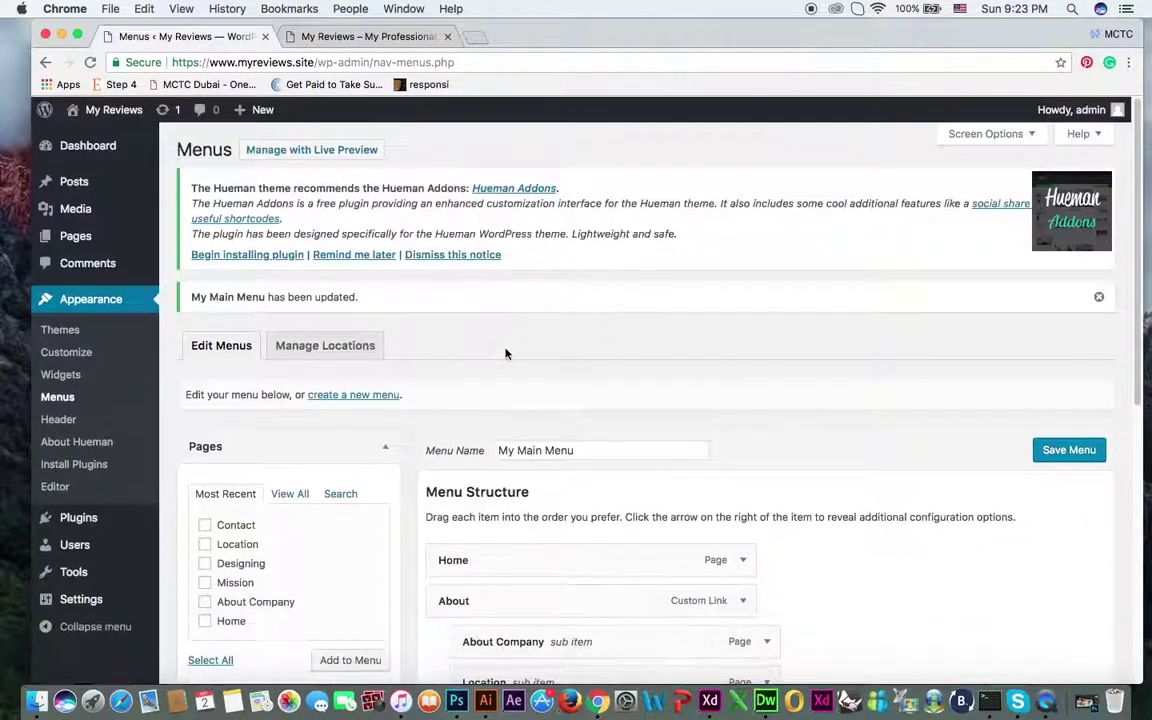